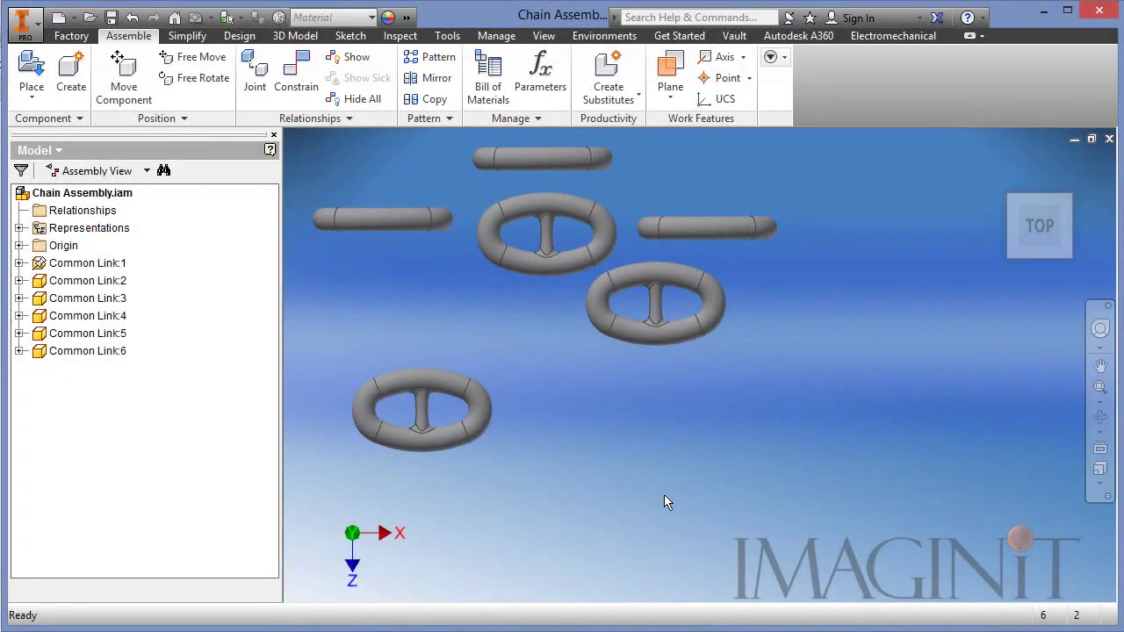
Step: Move the Common Link:4 rod beside the first ring and snap the top ring onto it
{"action": "middle_click_drag", "start_coordinate": [664, 502], "coordinate": [650, 452]}
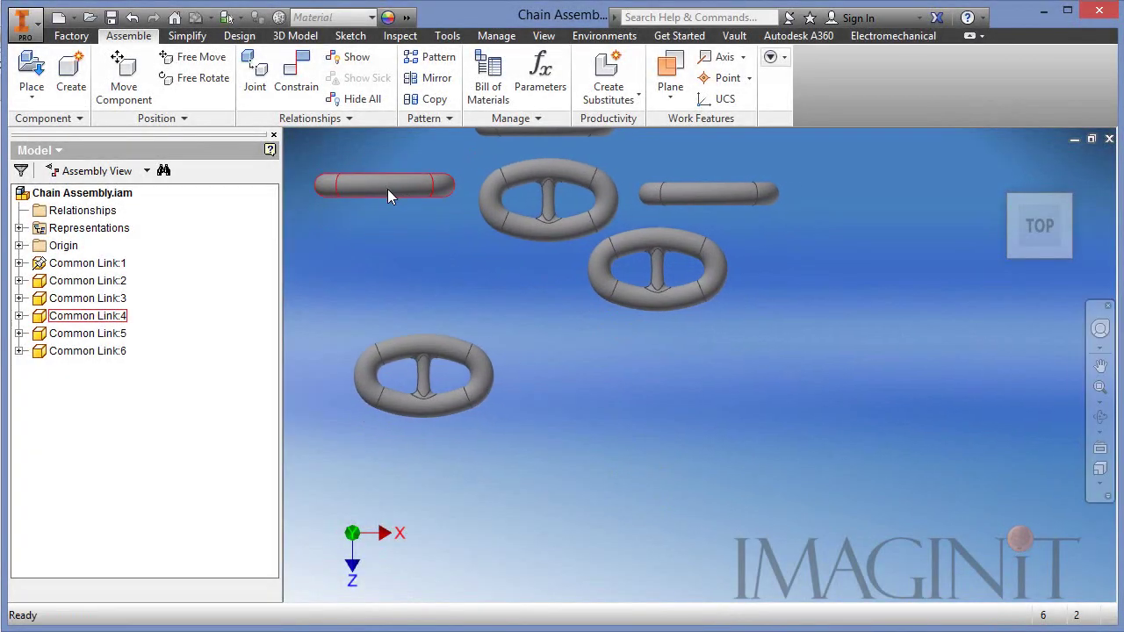
{"action": "left_click_drag", "start_coordinate": [388, 195], "coordinate": [453, 374]}
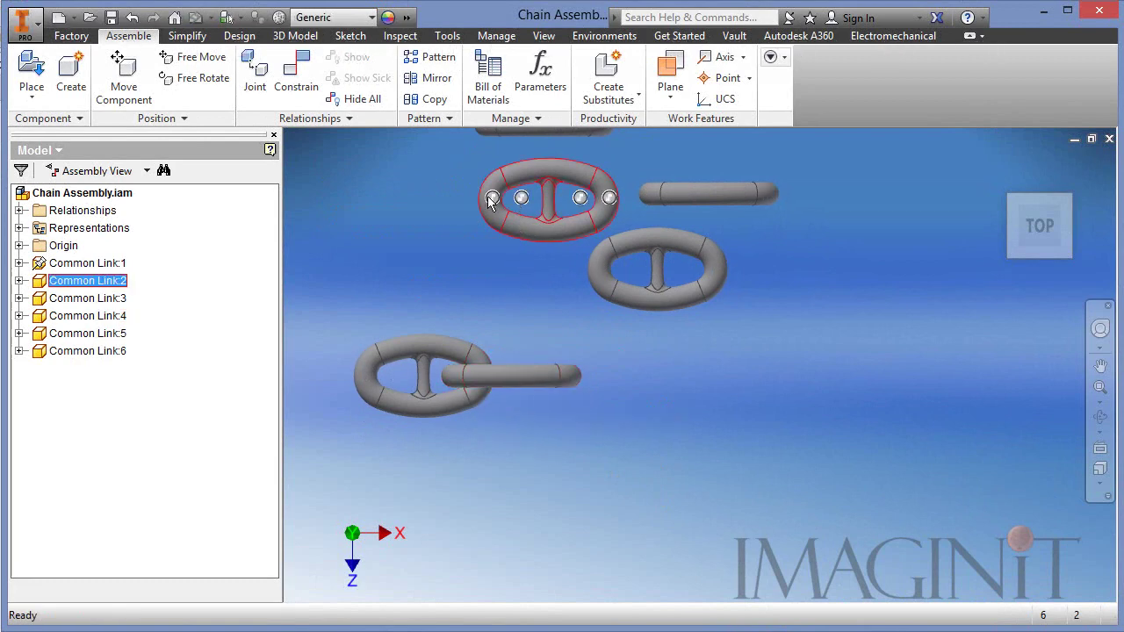
{"action": "left_click_drag", "start_coordinate": [492, 197], "coordinate": [450, 237], "text": "alt"}
{"action": "left_click_drag", "start_coordinate": [544, 367], "coordinate": [557, 381], "text": "alt"}
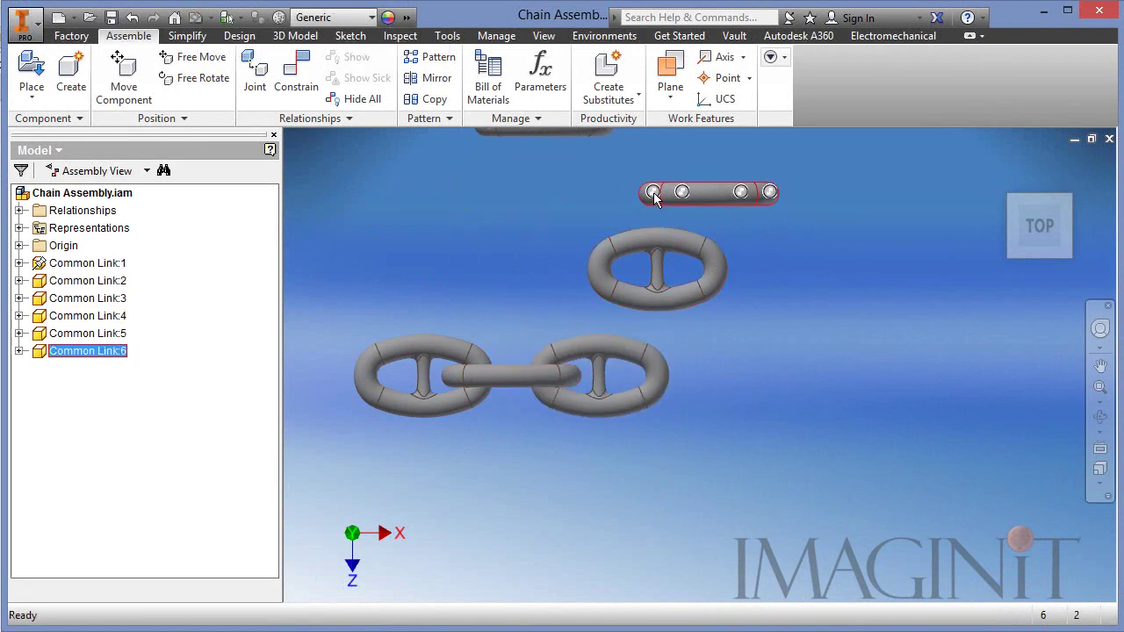
Step: Snap the remaining two rods onto the chain's right end to finish the straight six-link chain
{"action": "left_click_drag", "start_coordinate": [653, 192], "coordinate": [634, 369], "text": "alt"}
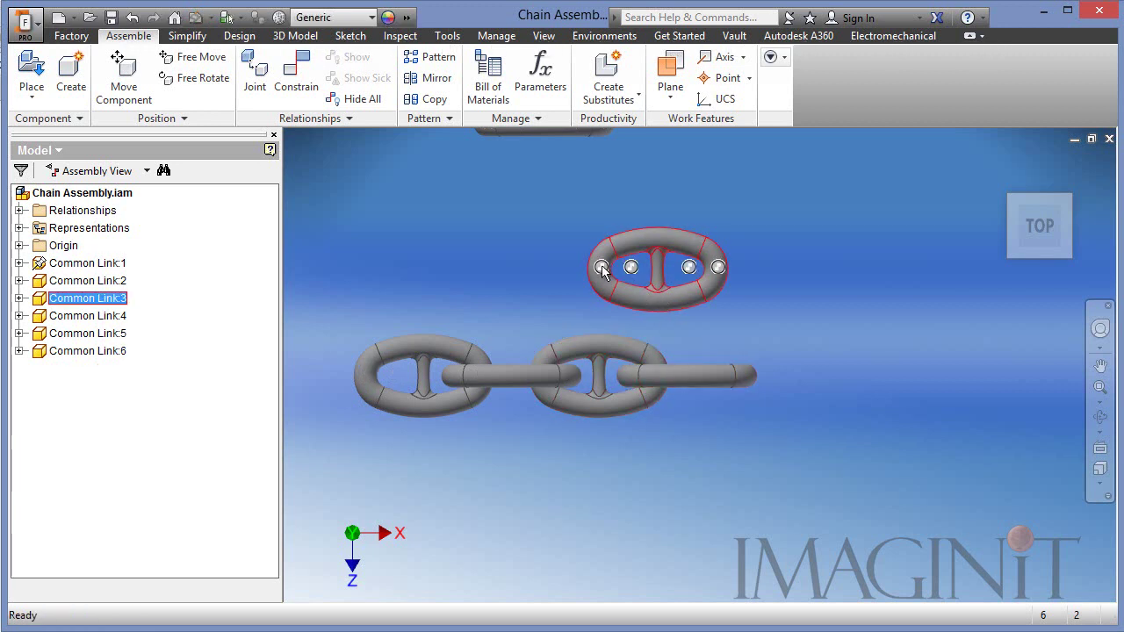
{"action": "left_click_drag", "start_coordinate": [602, 271], "coordinate": [730, 384], "text": "alt"}
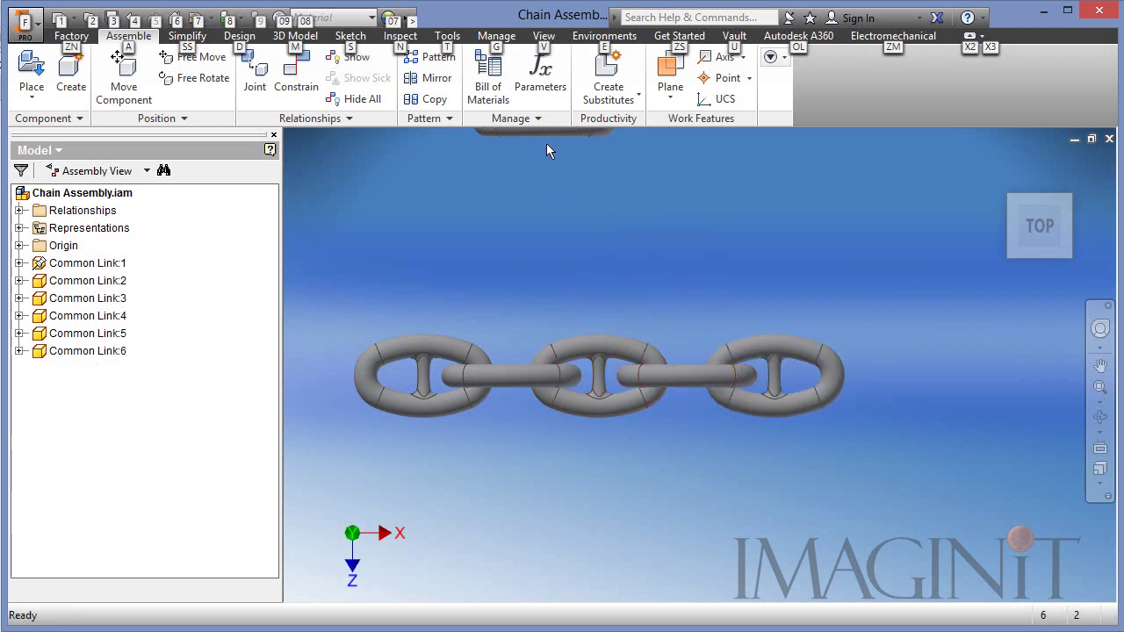
{"action": "left_click_drag", "start_coordinate": [554, 142], "coordinate": [762, 276]}
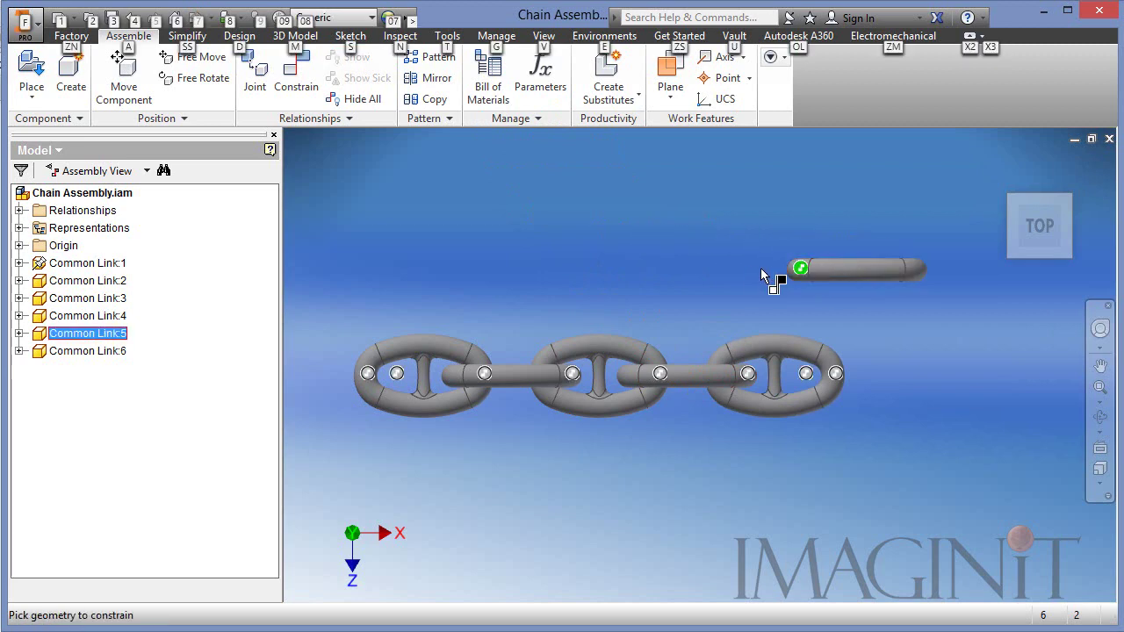
{"action": "left_click_drag", "start_coordinate": [807, 341], "coordinate": [806, 374], "text": "alt"}
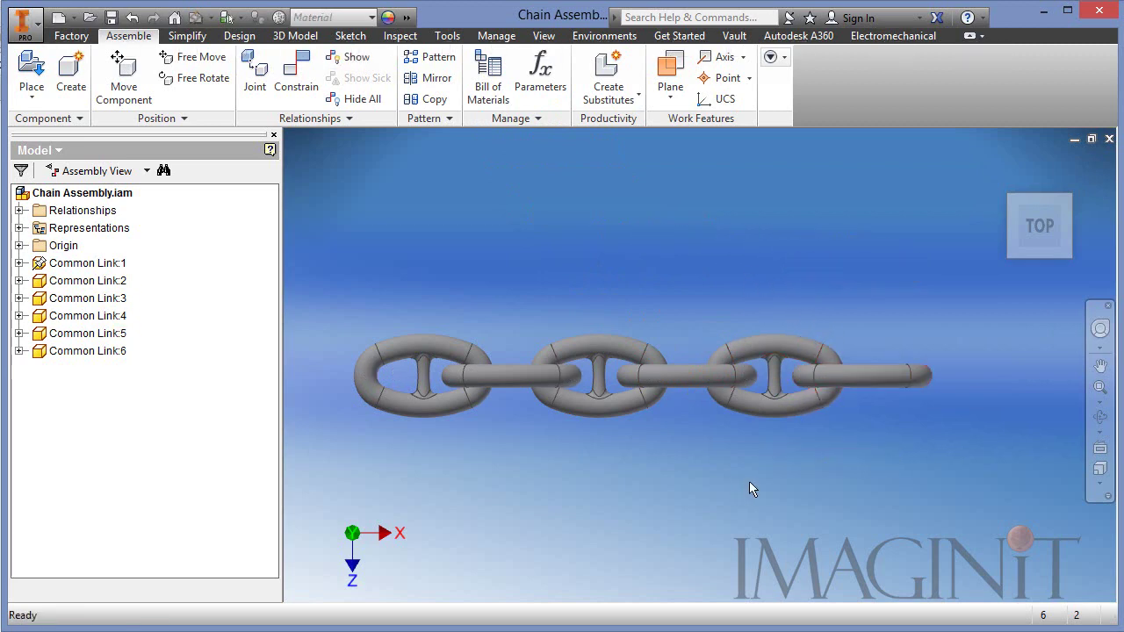
{"action": "middle_click_drag", "start_coordinate": [685, 256], "coordinate": [743, 230]}
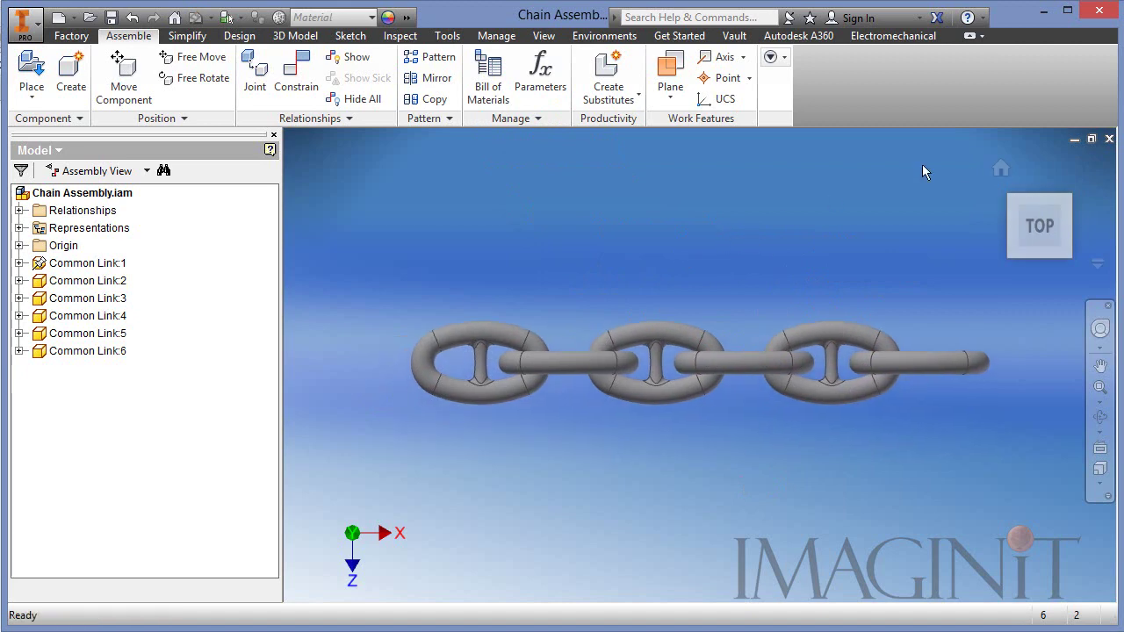
Step: From the Home view, create a Half Section View of the chain along the XZ Plane at zero offset
{"action": "left_click", "coordinate": [999, 168]}
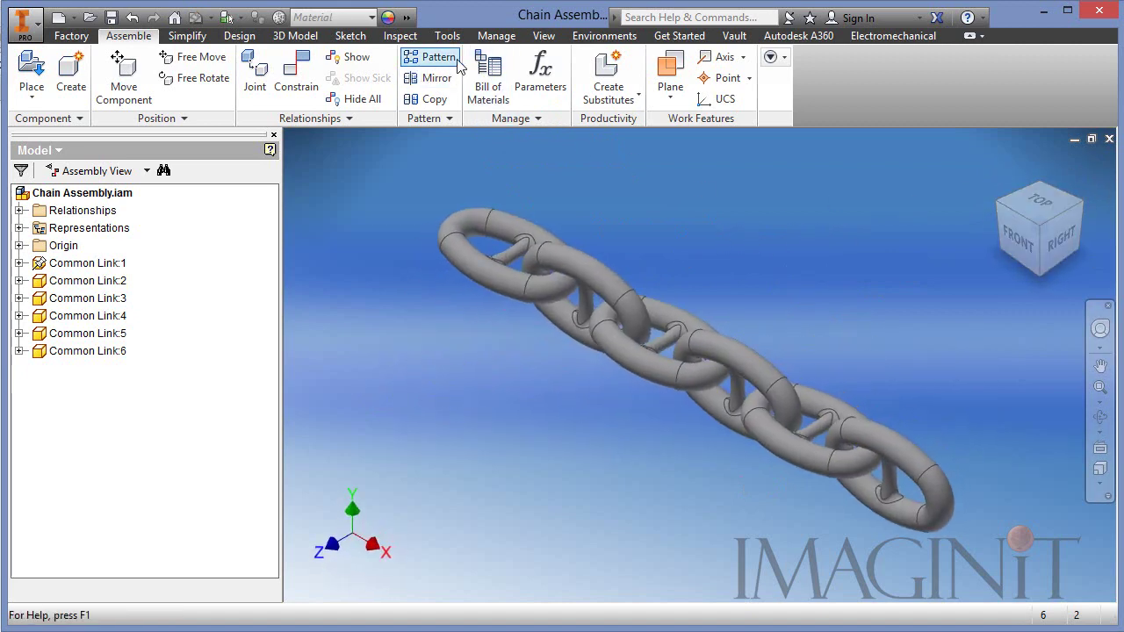
{"action": "left_click", "coordinate": [544, 37]}
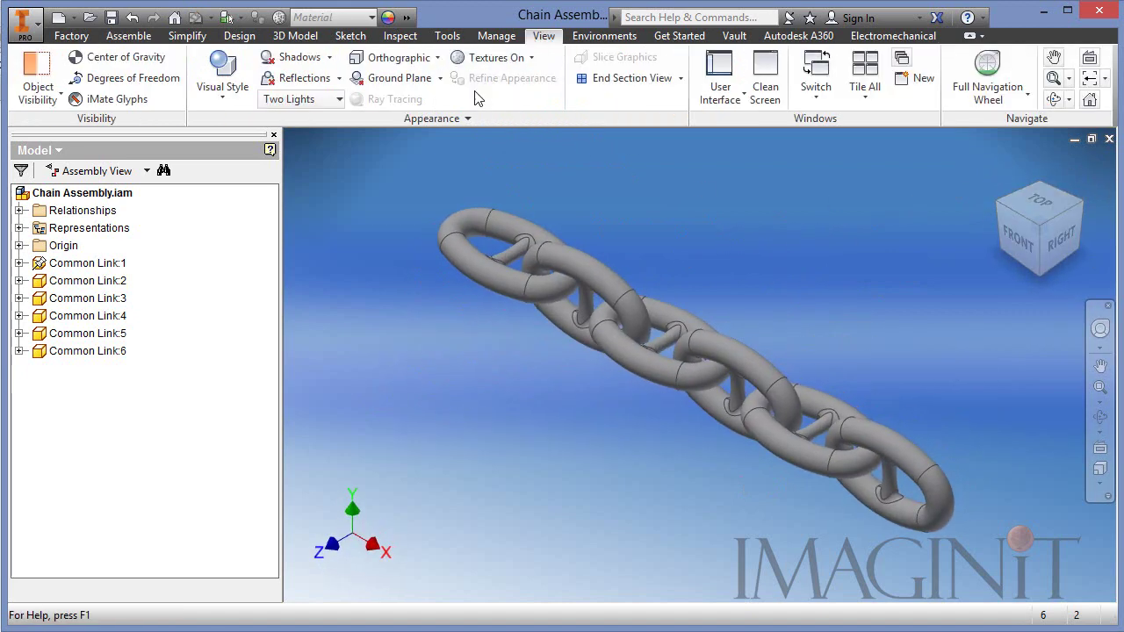
{"action": "left_click", "coordinate": [680, 79]}
{"action": "left_click", "coordinate": [624, 146]}
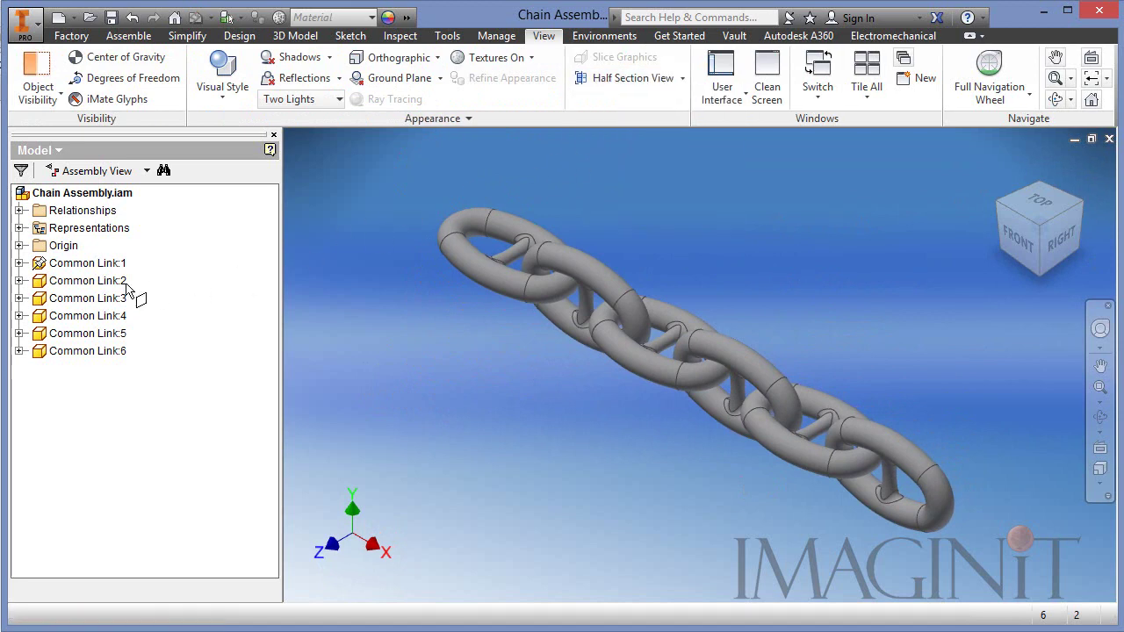
{"action": "left_click", "coordinate": [19, 246]}
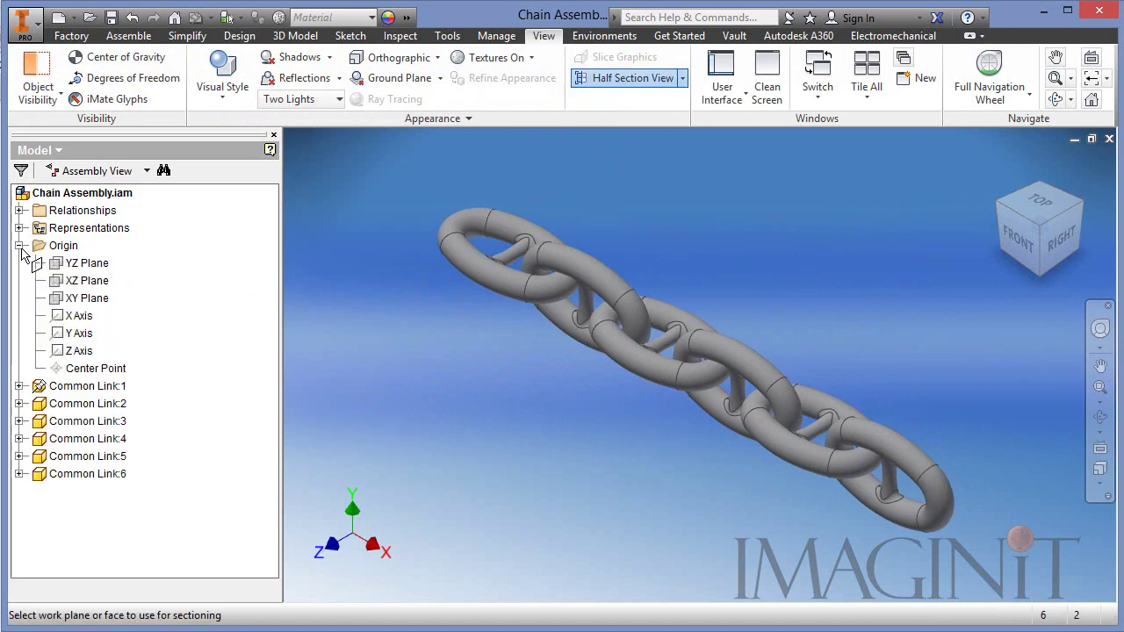
{"action": "left_click", "coordinate": [81, 285]}
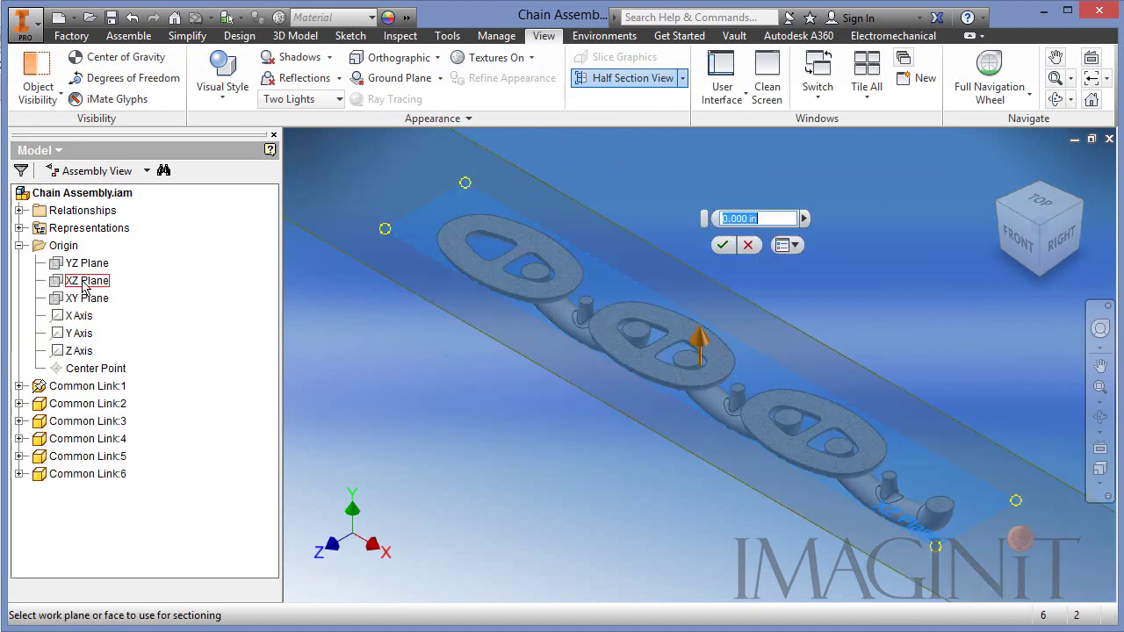
{"action": "left_click", "coordinate": [722, 246]}
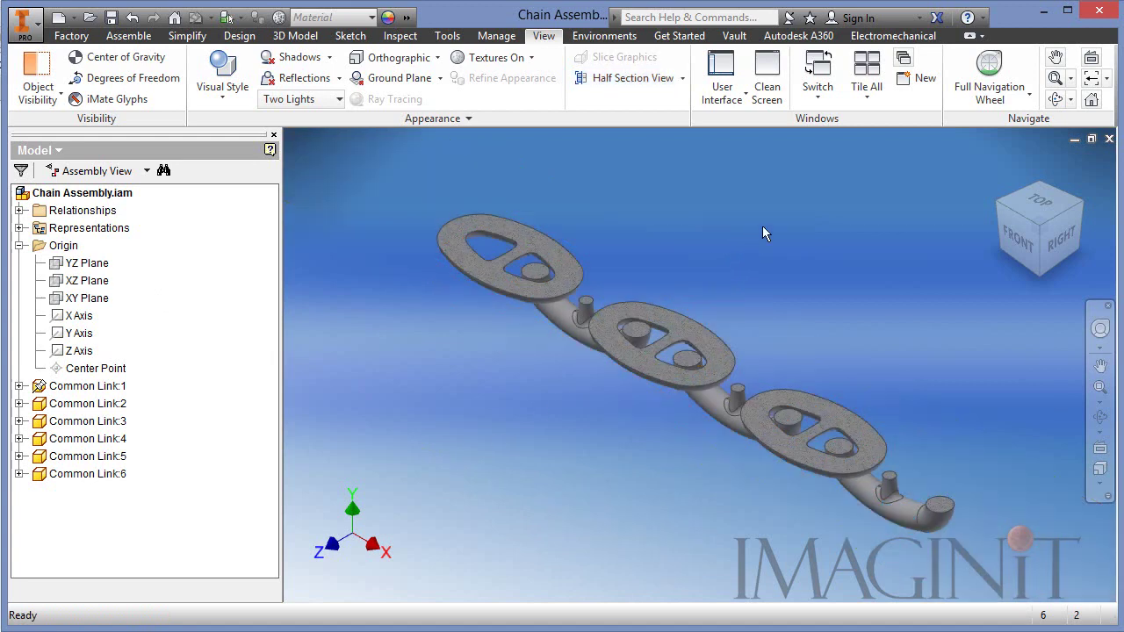
Step: Inspect the sectioned links from the Top view, panning along the whole chain
{"action": "left_click", "coordinate": [1039, 203]}
{"action": "scroll", "coordinate": [548, 424], "scroll_direction": "up", "scroll_amount": 5}
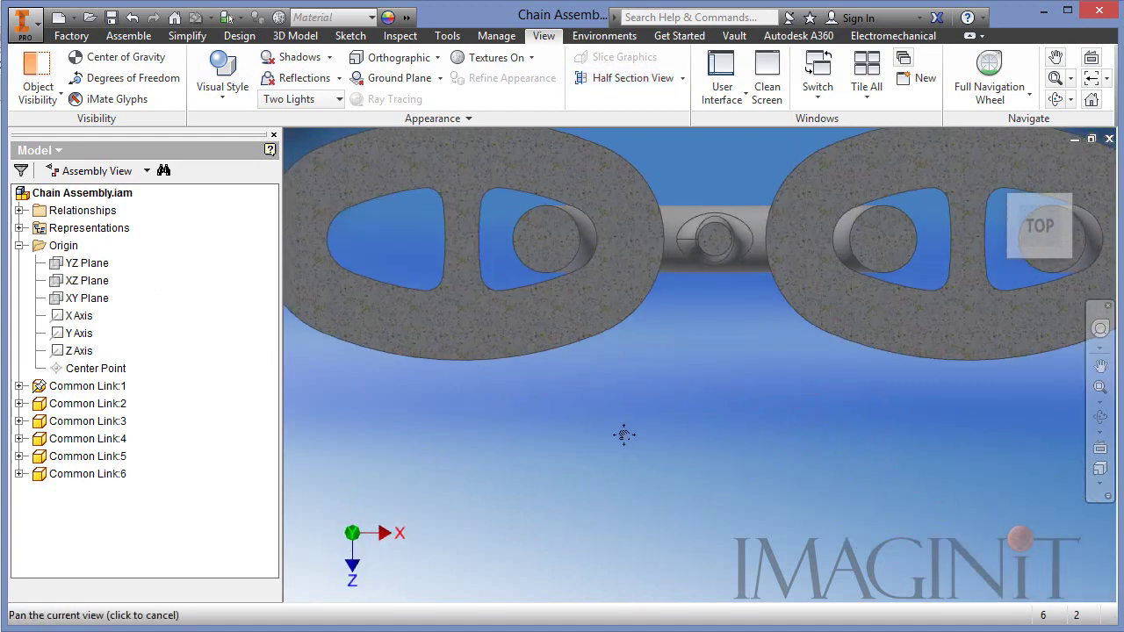
{"action": "middle_click_drag", "start_coordinate": [623, 431], "coordinate": [654, 508]}
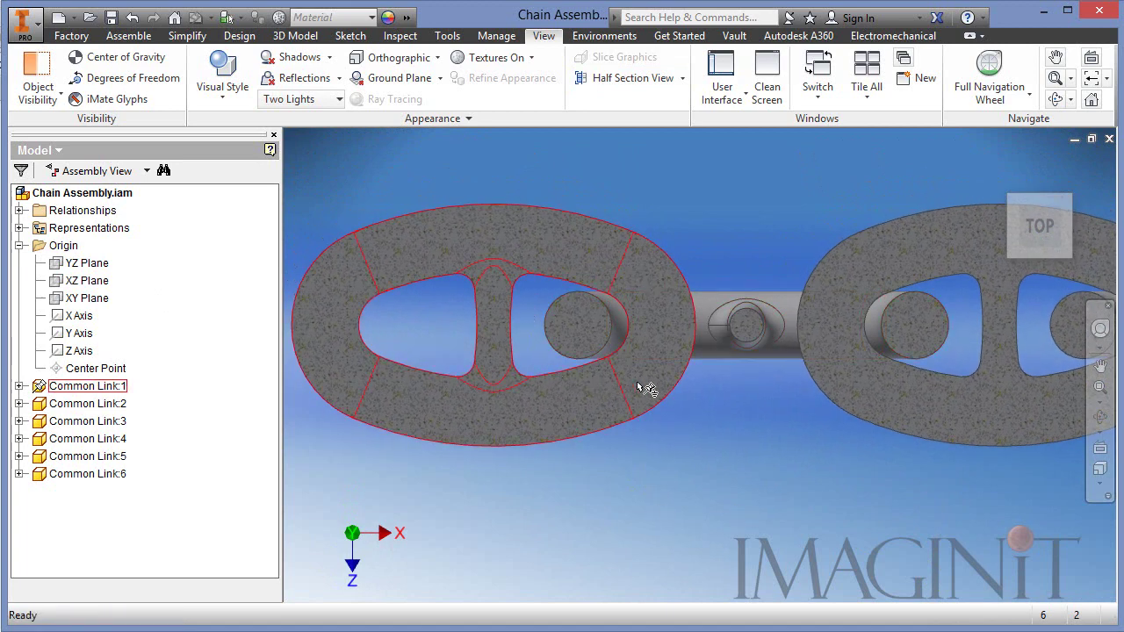
{"action": "middle_click_drag", "start_coordinate": [944, 539], "coordinate": [640, 528]}
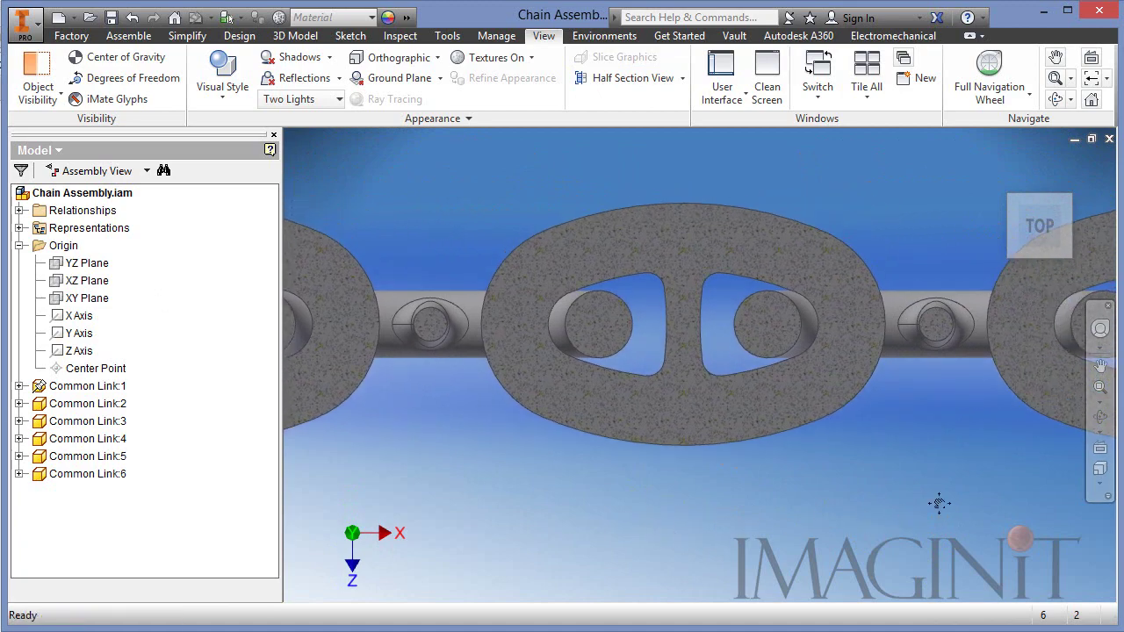
{"action": "middle_click_drag", "start_coordinate": [939, 503], "coordinate": [496, 525]}
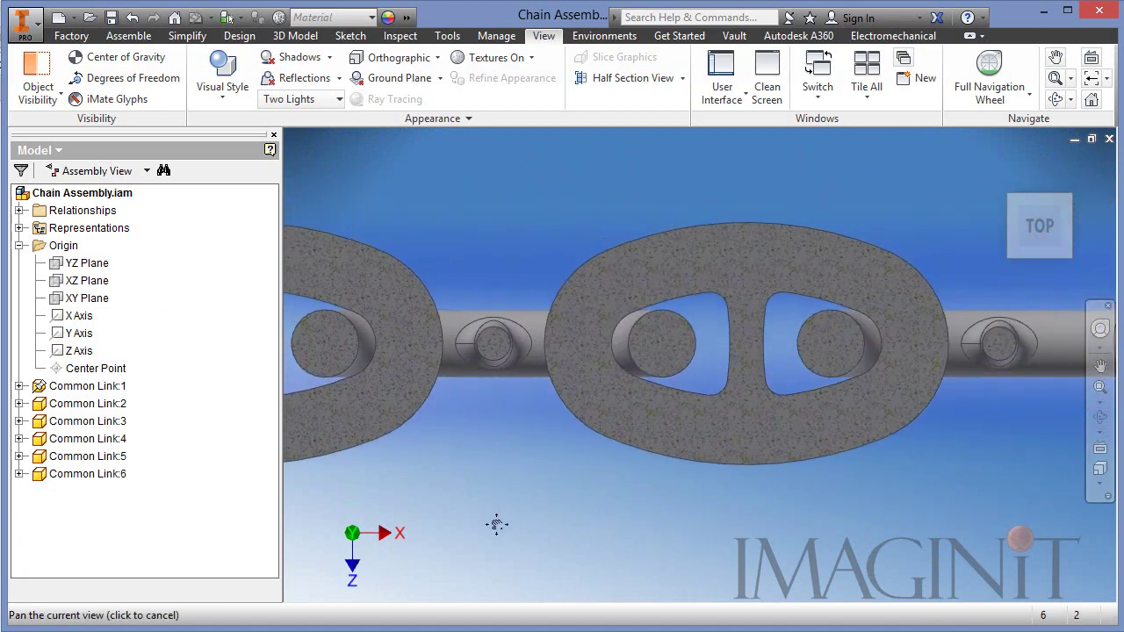
{"action": "middle_click_drag", "start_coordinate": [846, 526], "coordinate": [641, 518]}
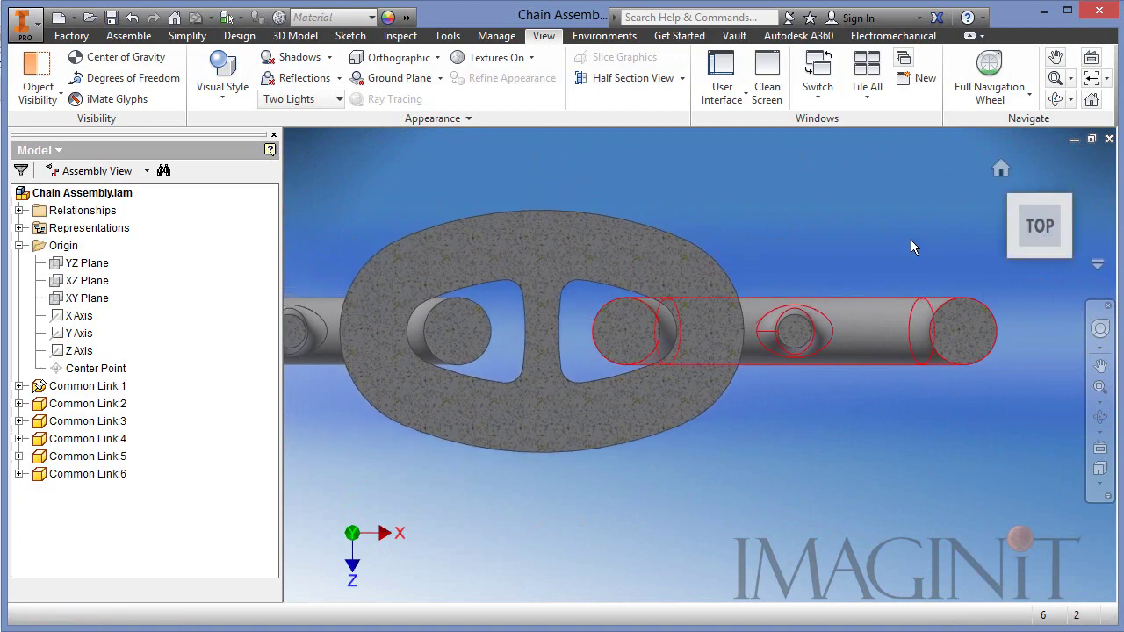
Step: Return to the Home view and choose End Section View
{"action": "left_click", "coordinate": [998, 171]}
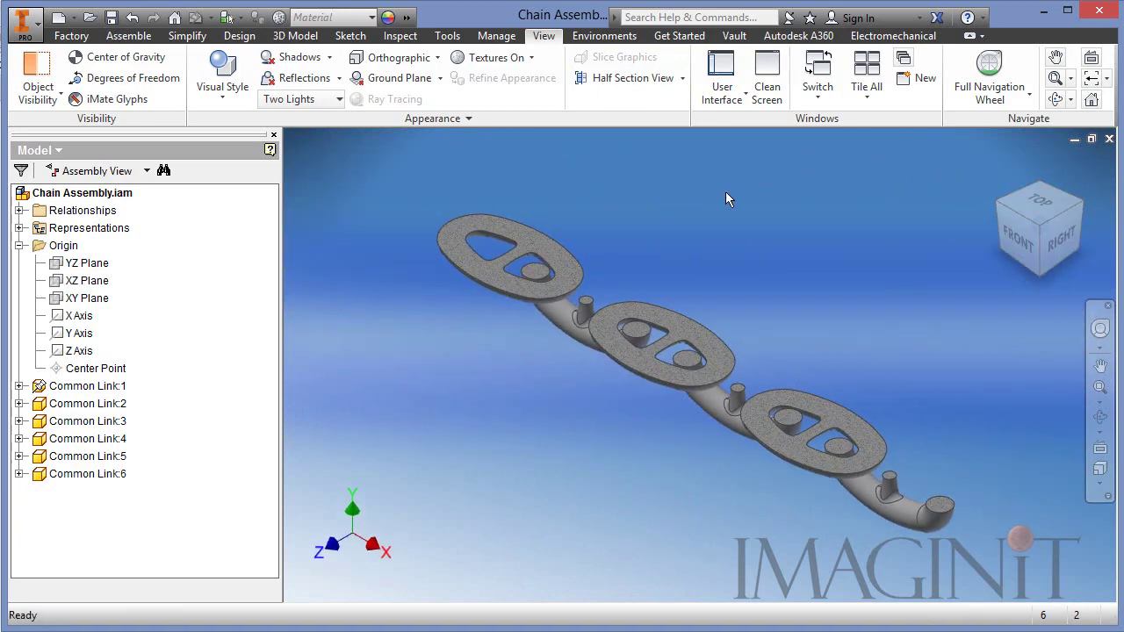
{"action": "left_click", "coordinate": [682, 81]}
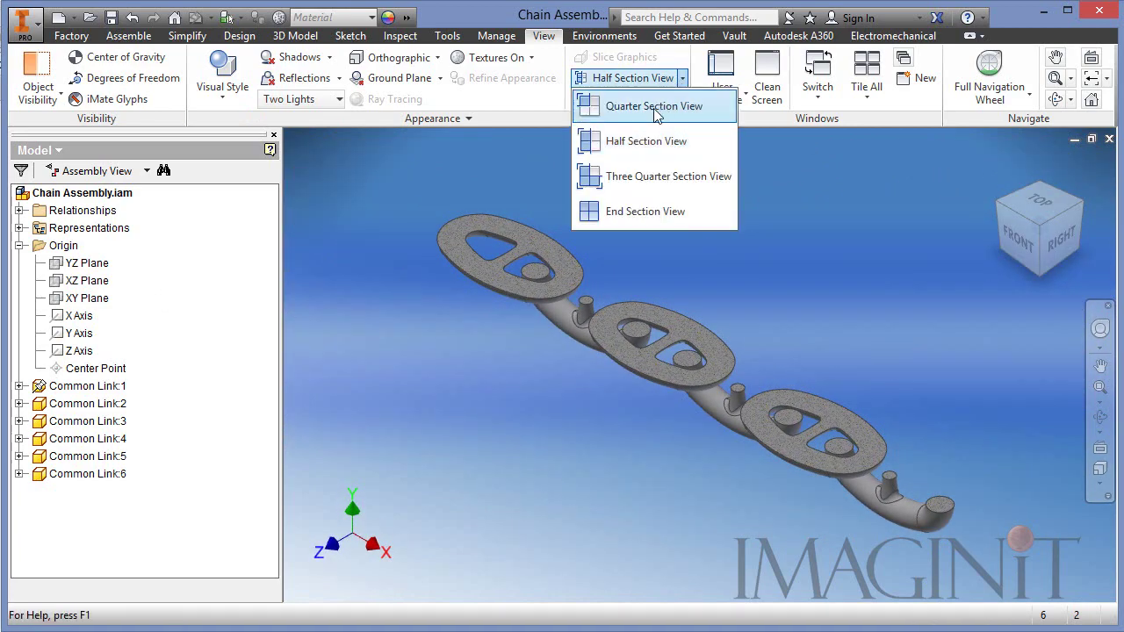
{"action": "left_click", "coordinate": [647, 211]}
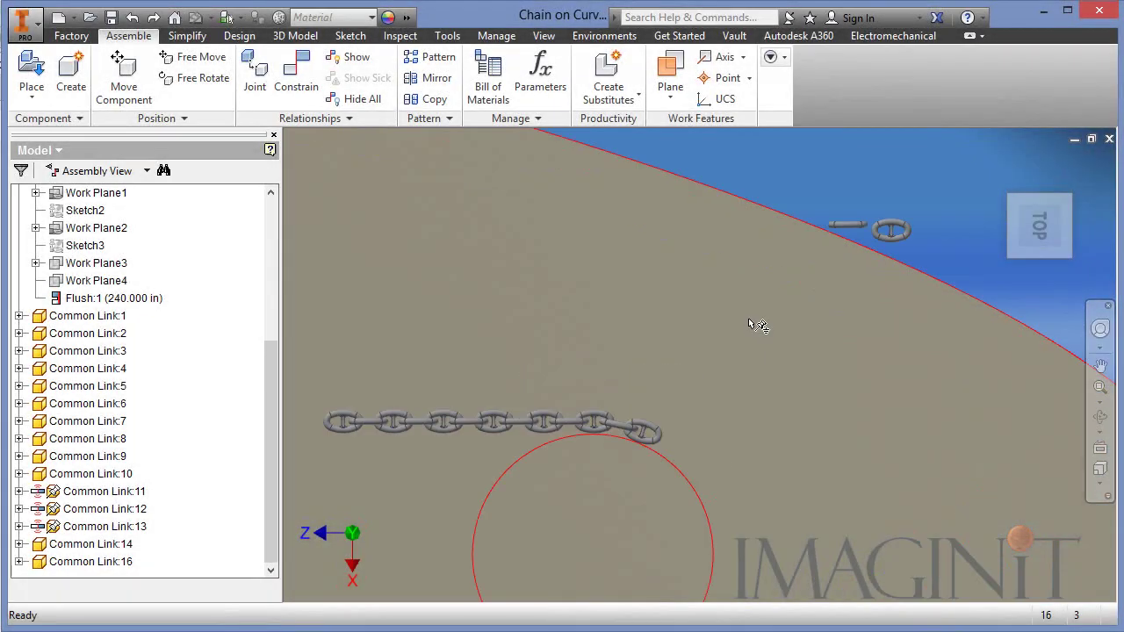
Step: Move the loose Common Link:14 rod from the hull edge to the end of the chain
{"action": "middle_click_drag", "start_coordinate": [742, 343], "coordinate": [776, 311]}
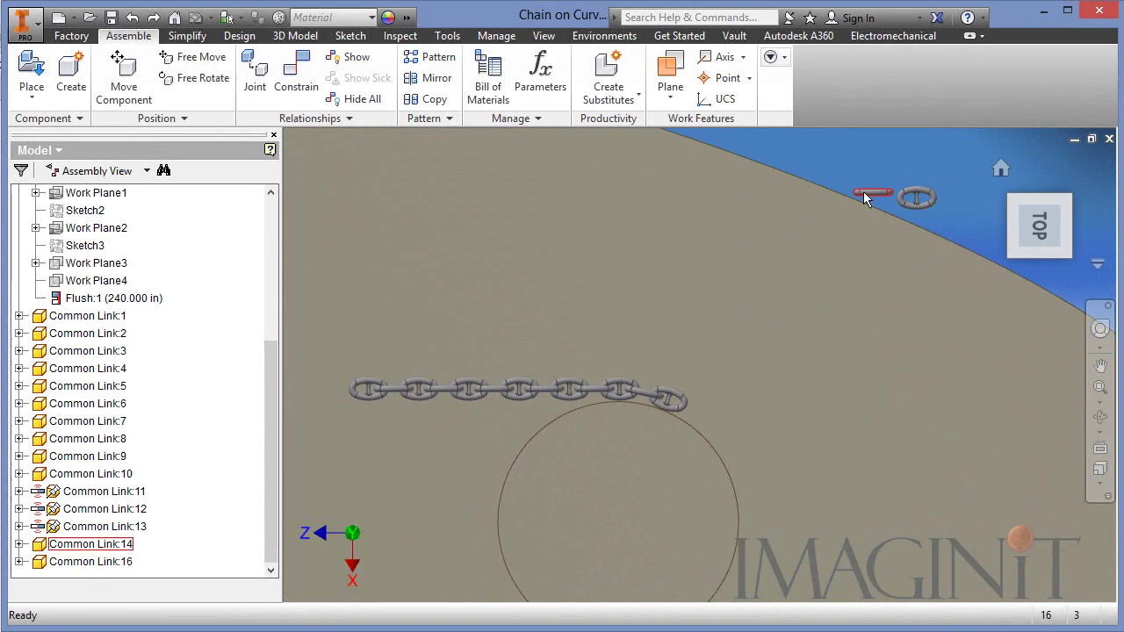
{"action": "left_click", "coordinate": [865, 198]}
{"action": "key", "text": "alt"}
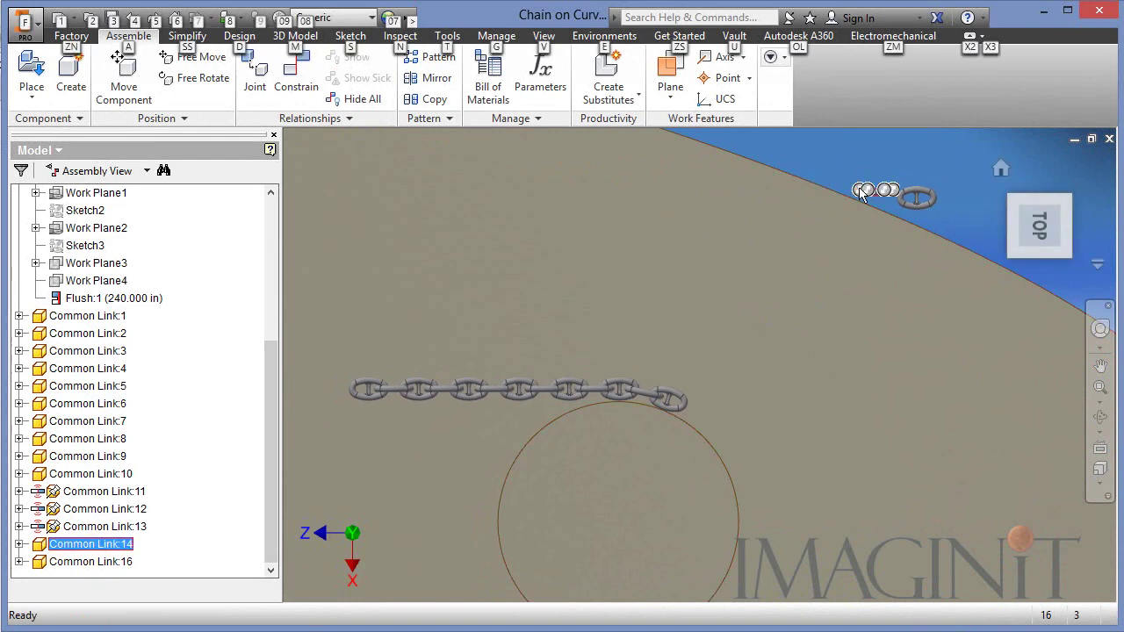
{"action": "key", "text": "c"}
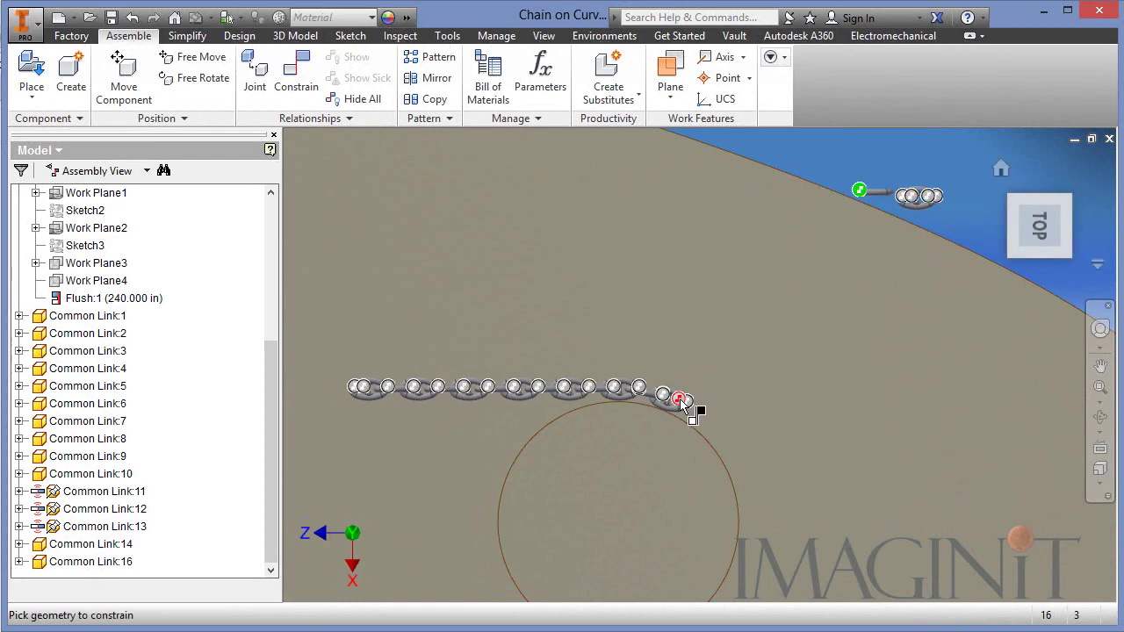
{"action": "key", "text": "alt"}
{"action": "left_click_drag", "start_coordinate": [867, 195], "coordinate": [738, 369], "text": "alt"}
{"action": "scroll", "coordinate": [720, 404], "scroll_direction": "up", "scroll_amount": 5}
{"action": "middle_click_drag", "start_coordinate": [711, 421], "coordinate": [882, 255]}
Step: Check Contact Set for Common Link:14 from its context menu, then clear the selection
{"action": "left_click", "coordinate": [754, 342]}
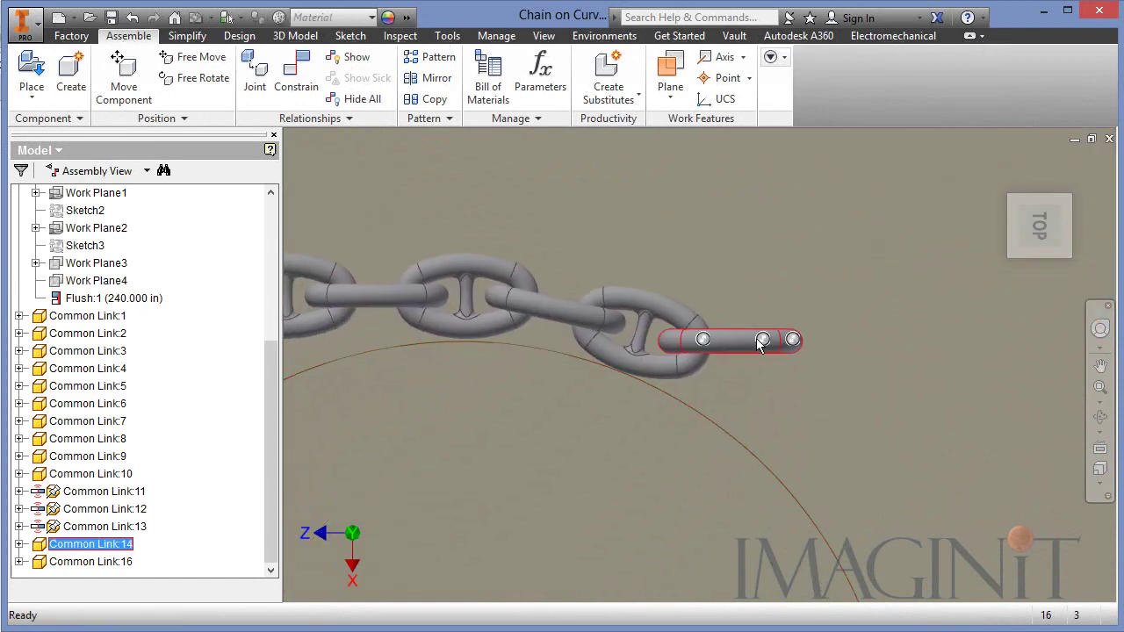
{"action": "right_click", "coordinate": [853, 169]}
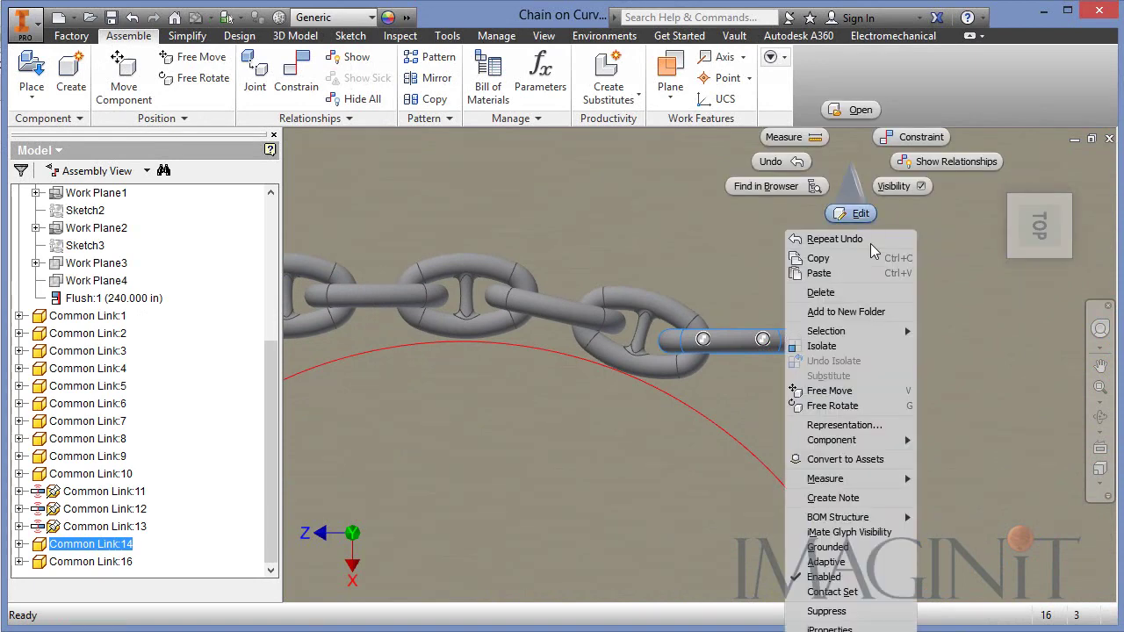
{"action": "left_click", "coordinate": [839, 593]}
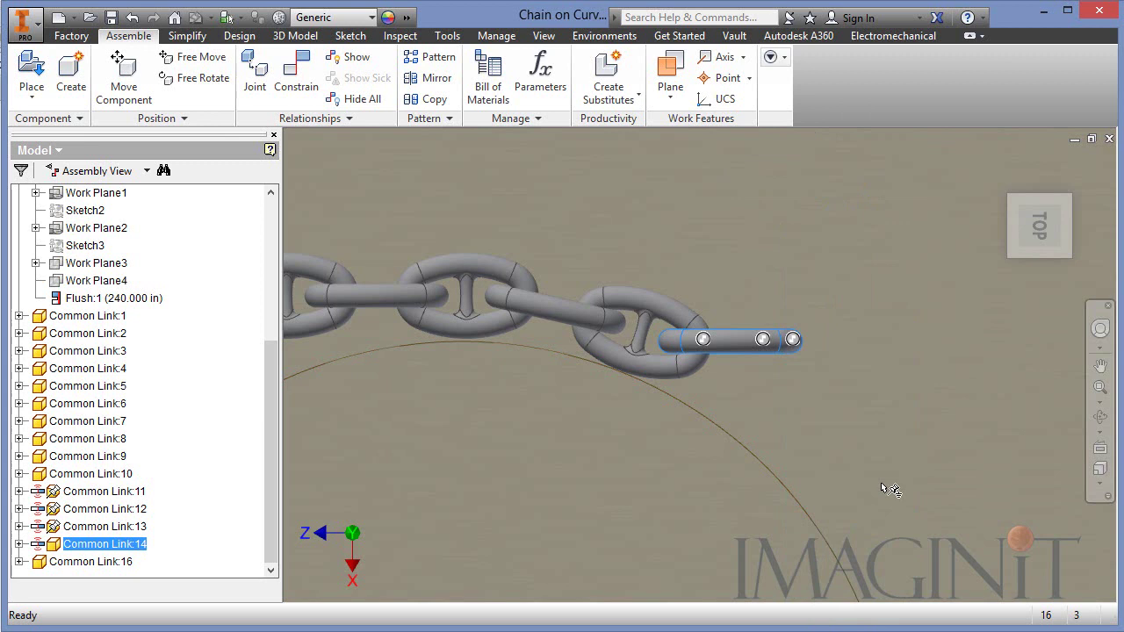
{"action": "left_click", "coordinate": [882, 483]}
Step: Turn on Activate Contact Solver and drag the last link to test contact
{"action": "left_click", "coordinate": [404, 37]}
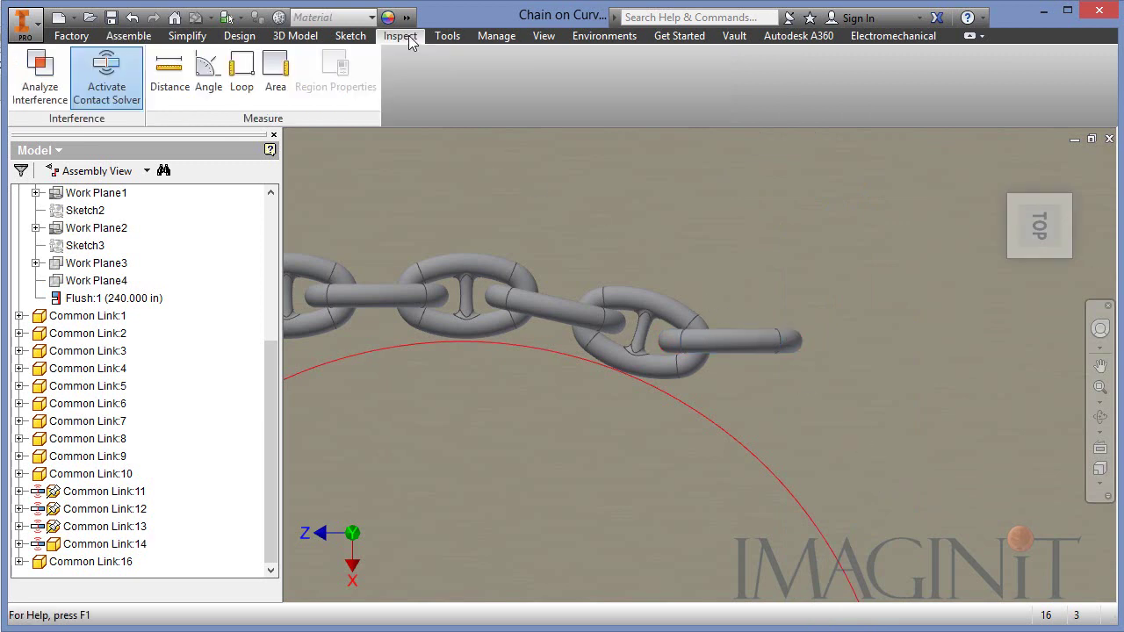
{"action": "left_click", "coordinate": [106, 88]}
{"action": "left_click", "coordinate": [125, 37]}
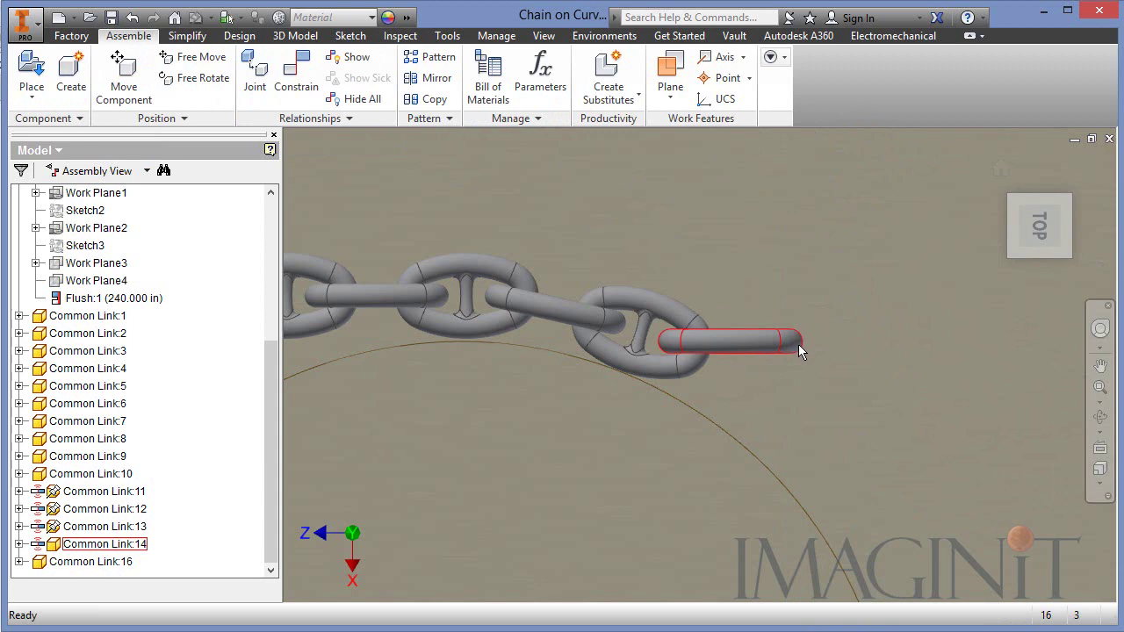
{"action": "left_click_drag", "start_coordinate": [798, 344], "coordinate": [792, 410]}
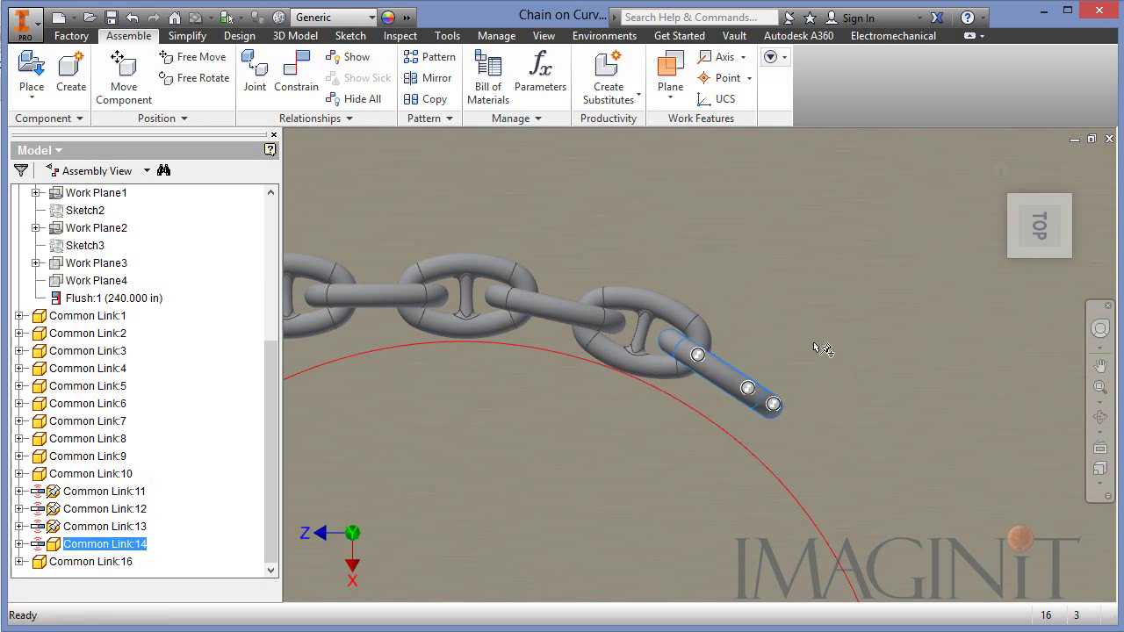
Step: Ground Common Link:14 in place and orbit to see the chain and hull
{"action": "left_click", "coordinate": [725, 380]}
{"action": "right_click", "coordinate": [697, 354]}
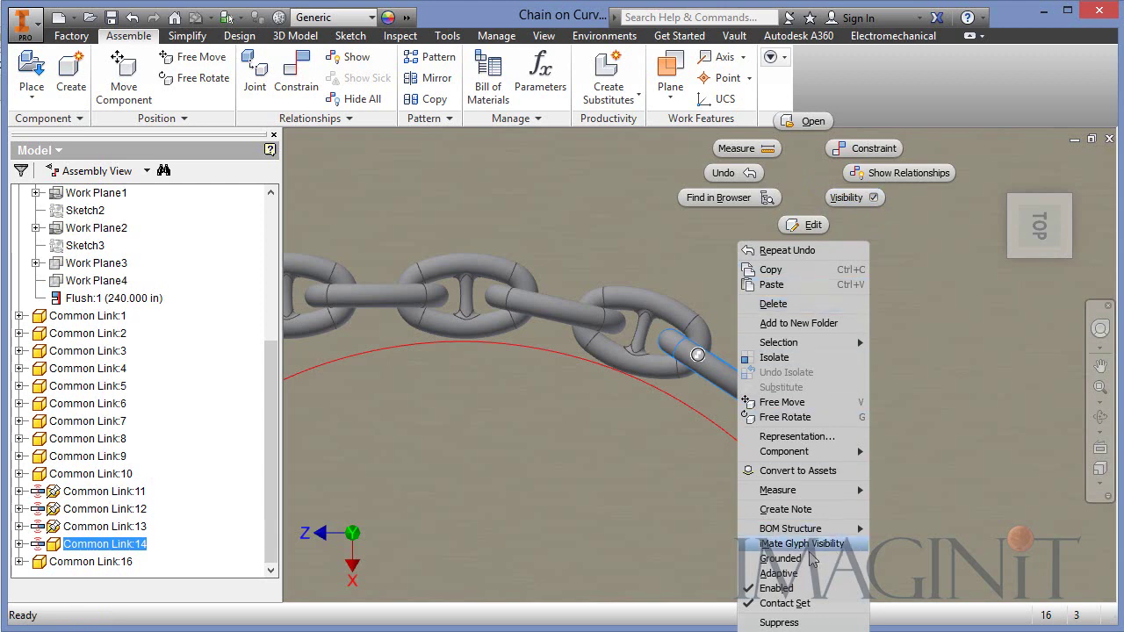
{"action": "left_click", "coordinate": [779, 572]}
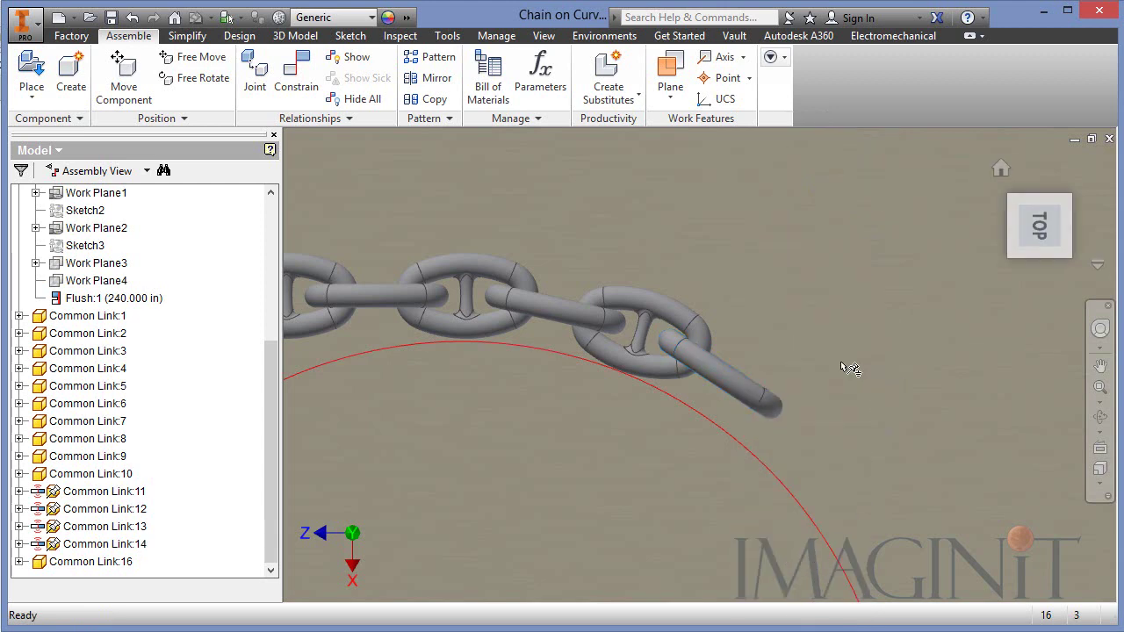
{"action": "scroll", "coordinate": [843, 367], "scroll_direction": "down", "scroll_amount": 5}
{"action": "middle_click_drag", "start_coordinate": [870, 318], "coordinate": [687, 353], "text": "shift"}
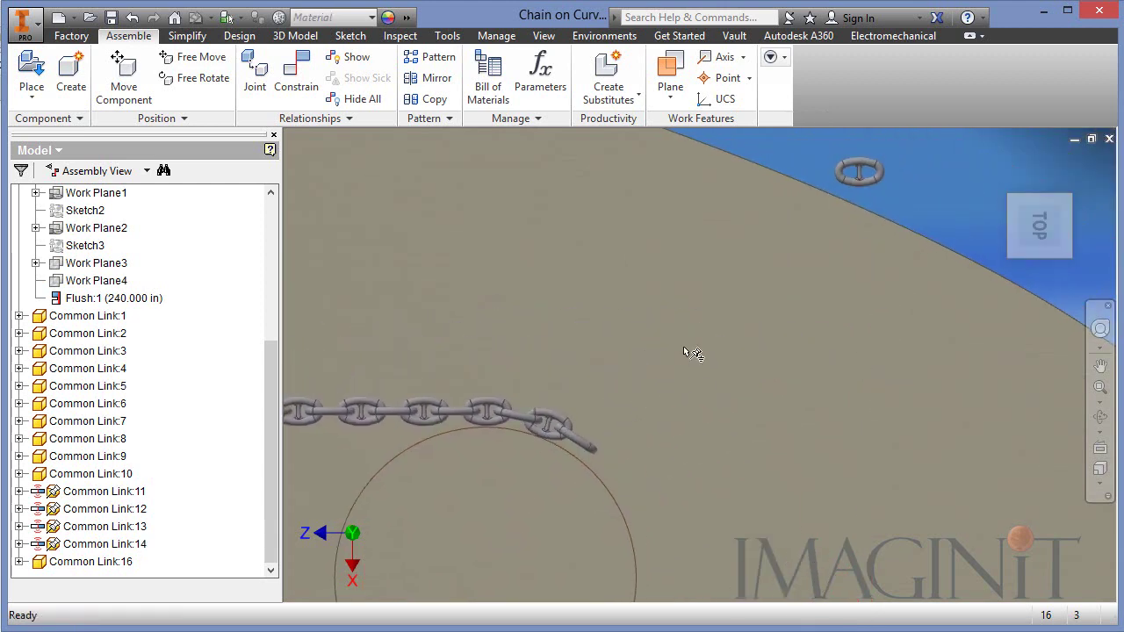
Step: Bring Common Link:16 down from the hull and hook it onto the chain's end link
{"action": "left_click", "coordinate": [839, 174]}
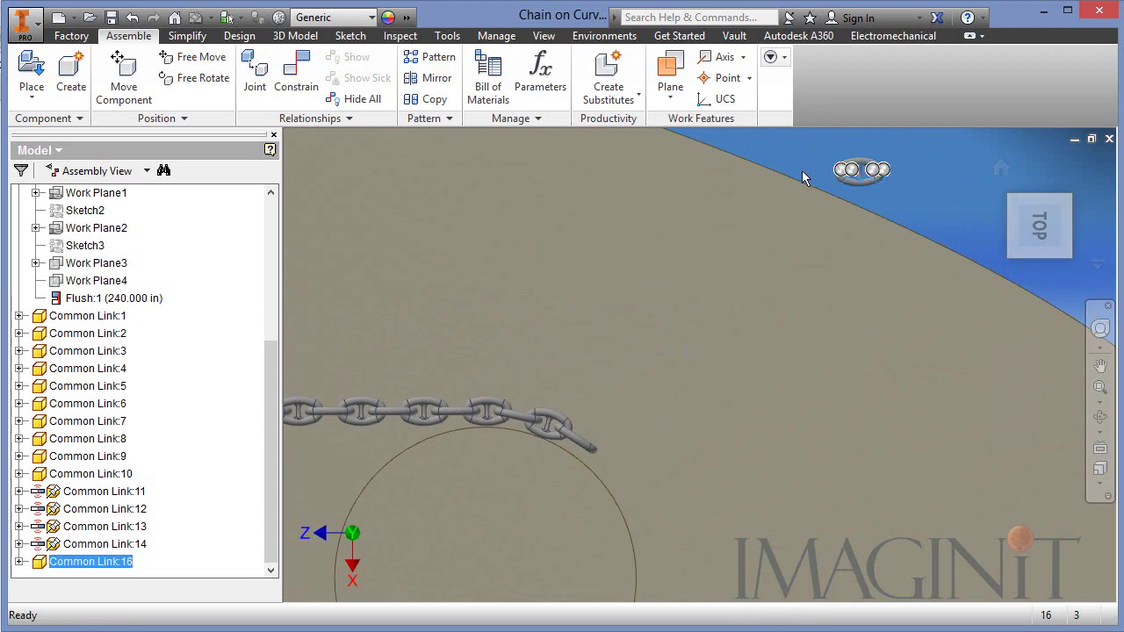
{"action": "key", "text": "c"}
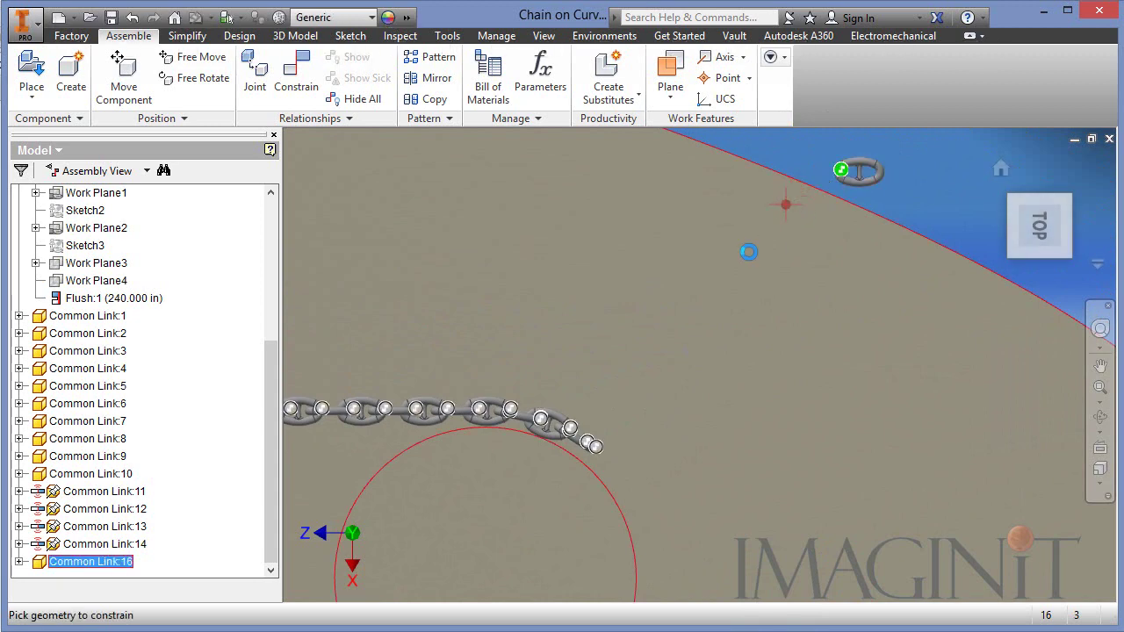
{"action": "key", "text": "alt"}
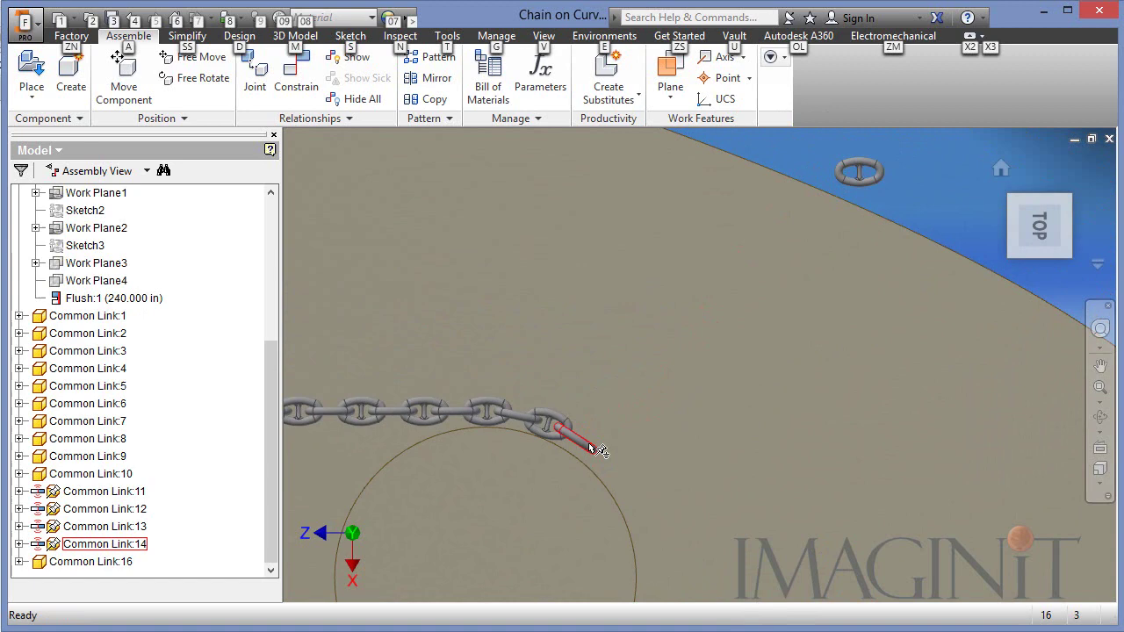
{"action": "left_click_drag", "start_coordinate": [580, 448], "coordinate": [593, 452], "text": "alt"}
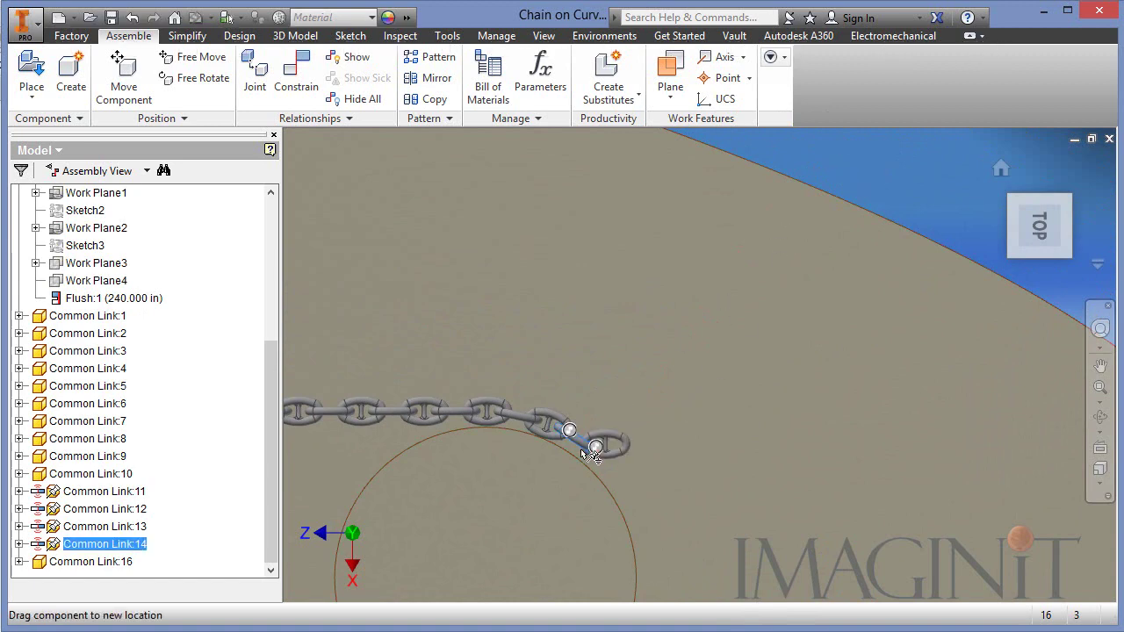
{"action": "key", "text": "End"}
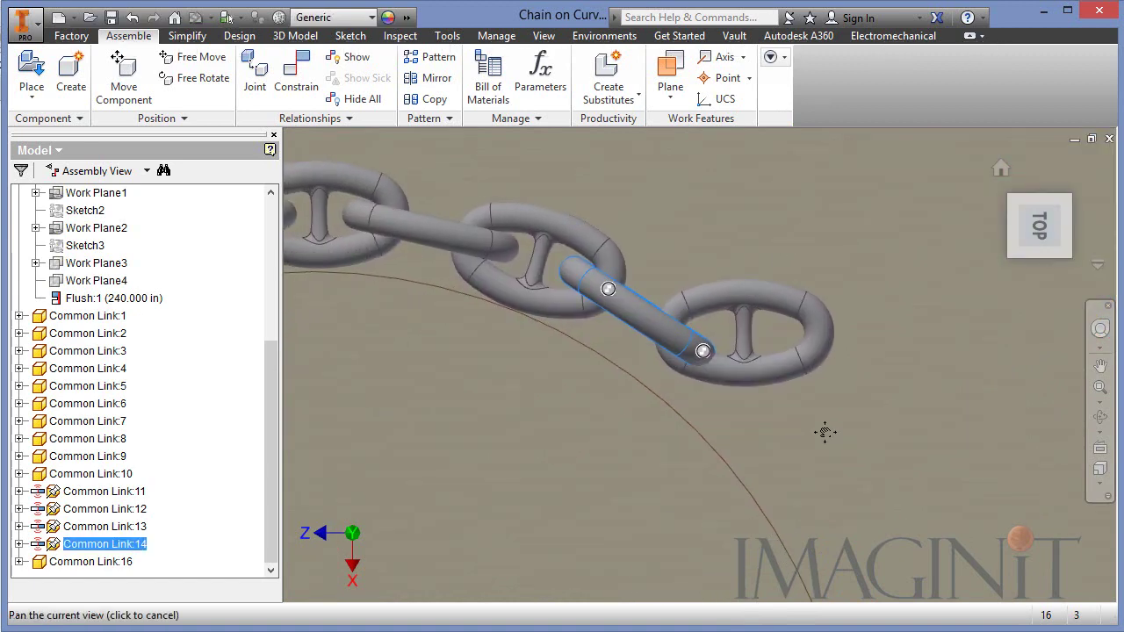
{"action": "left_click", "coordinate": [891, 437]}
{"action": "middle_click_drag", "start_coordinate": [899, 444], "coordinate": [914, 431]}
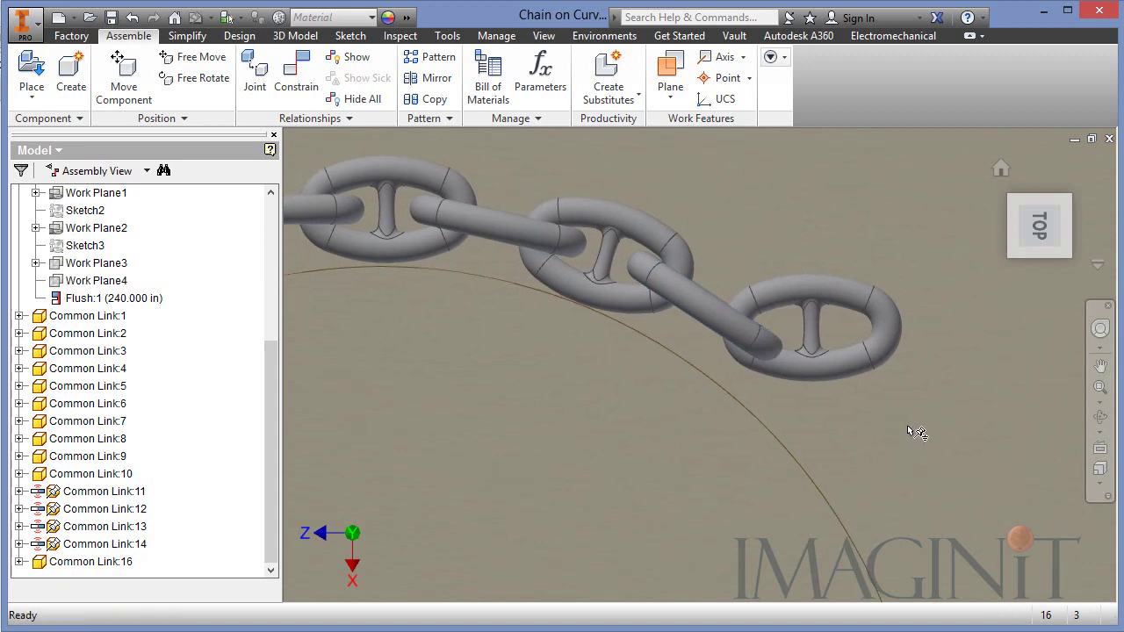
{"action": "left_click_drag", "start_coordinate": [891, 337], "coordinate": [866, 415]}
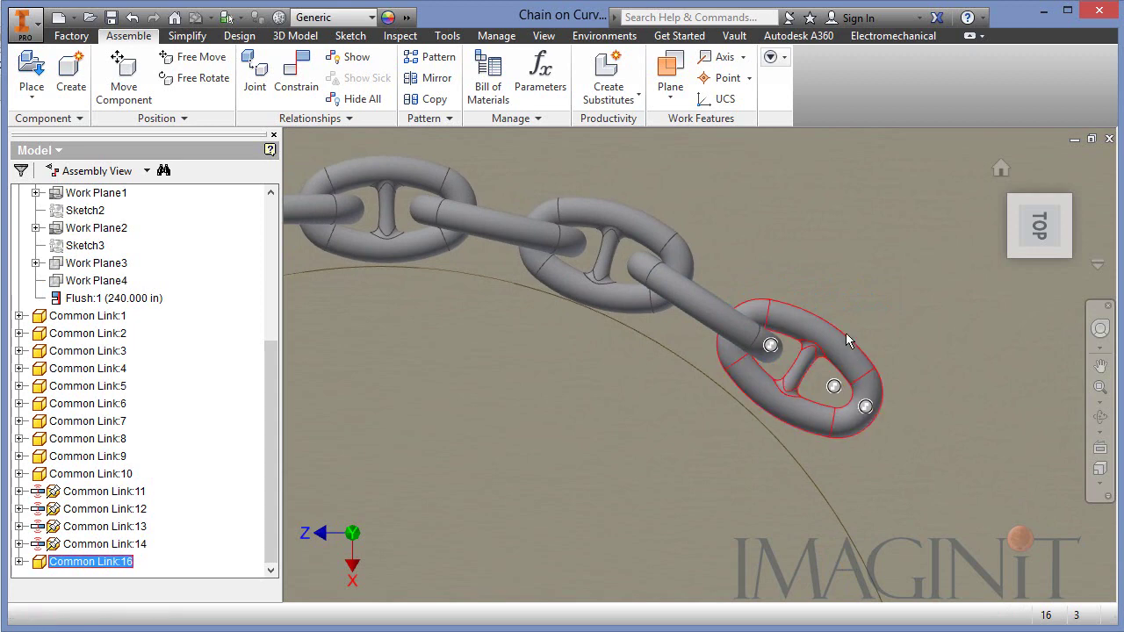
Step: Add Common Link:16 to the contact set and drag the end links to test them
{"action": "right_click", "coordinate": [858, 189]}
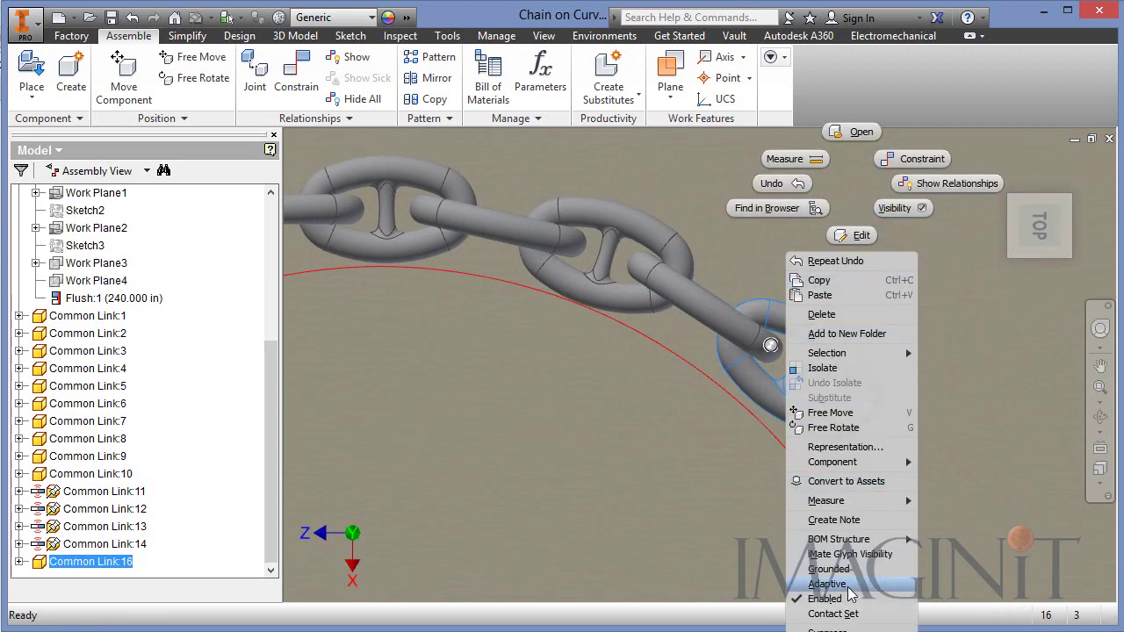
{"action": "left_click", "coordinate": [813, 614]}
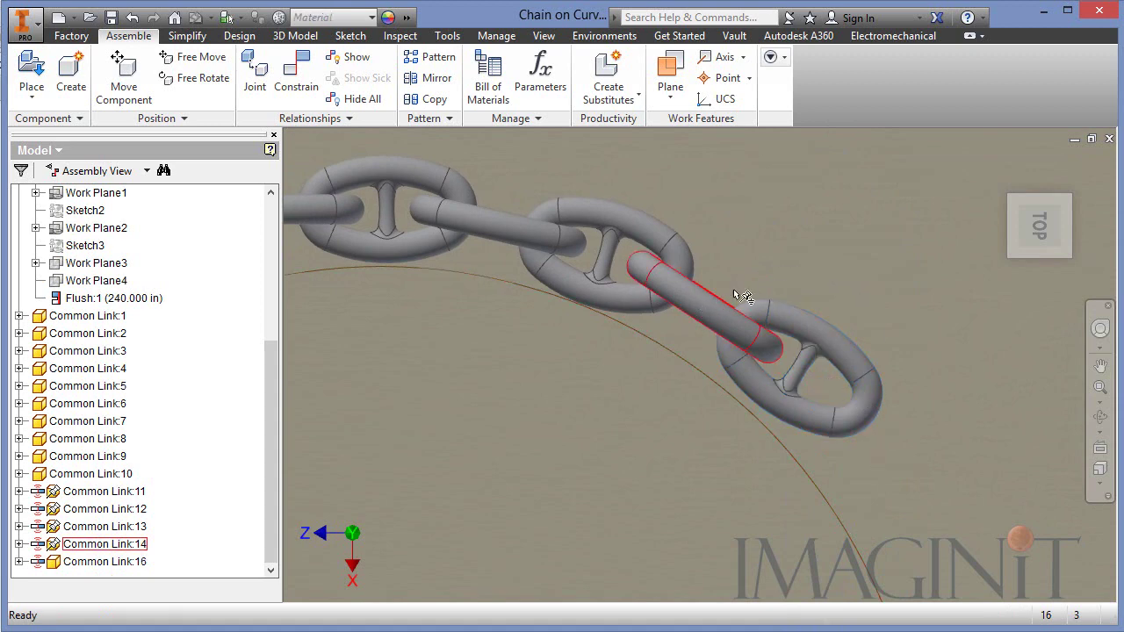
{"action": "left_click_drag", "start_coordinate": [865, 420], "coordinate": [859, 438]}
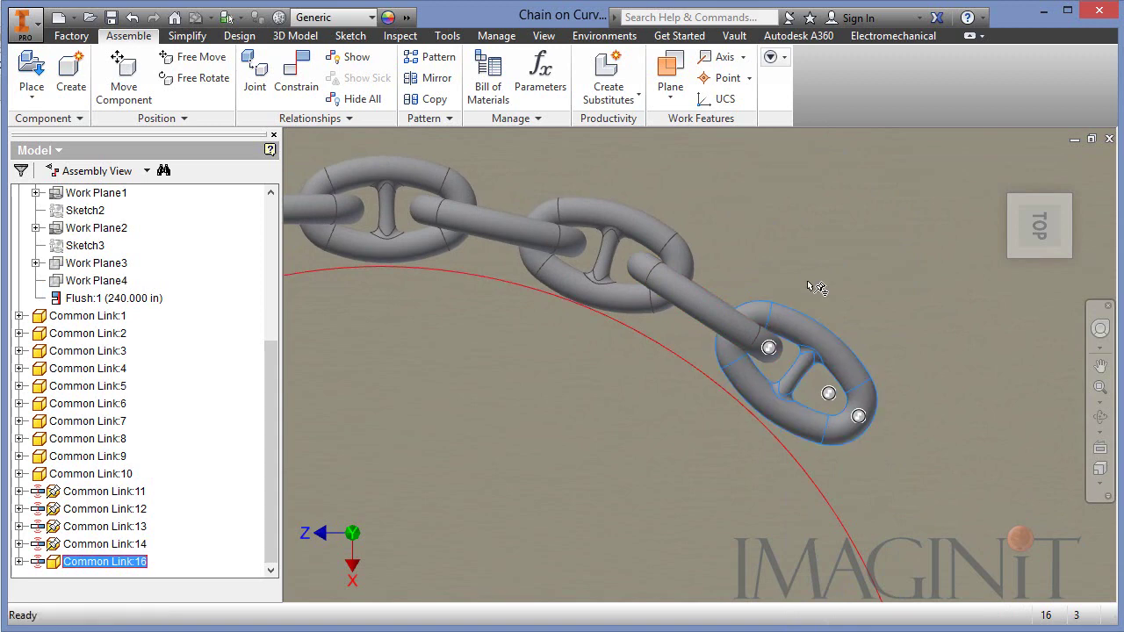
Step: Uncheck Grounded for Common Link:14 and confirm it now moves freely
{"action": "right_click", "coordinate": [715, 308]}
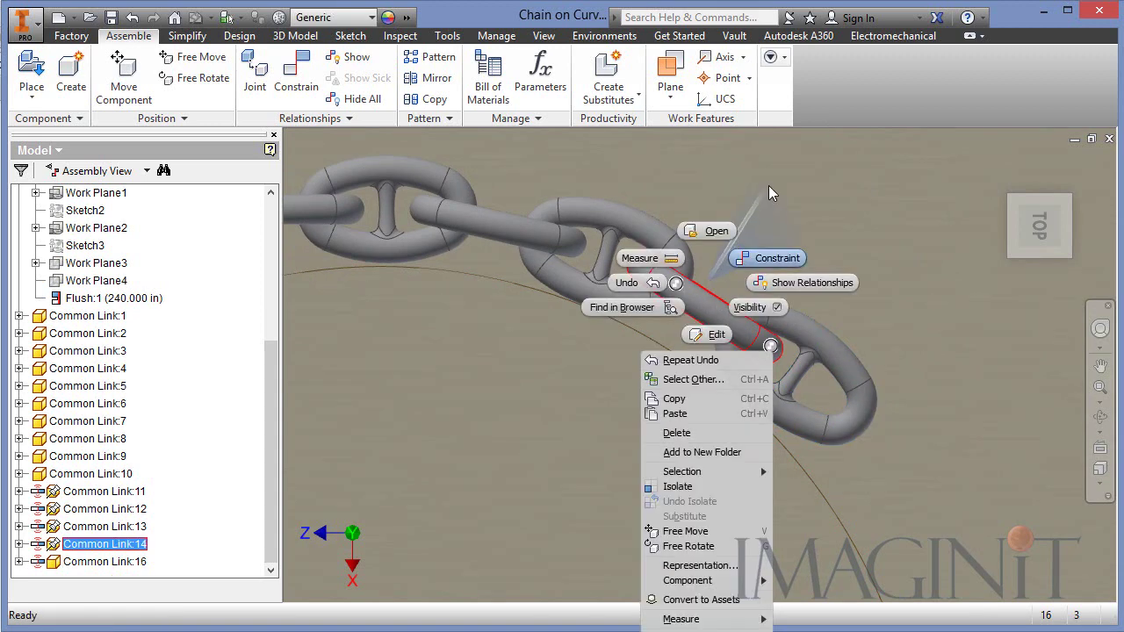
{"action": "key", "text": "Escape"}
{"action": "right_click", "coordinate": [798, 182]}
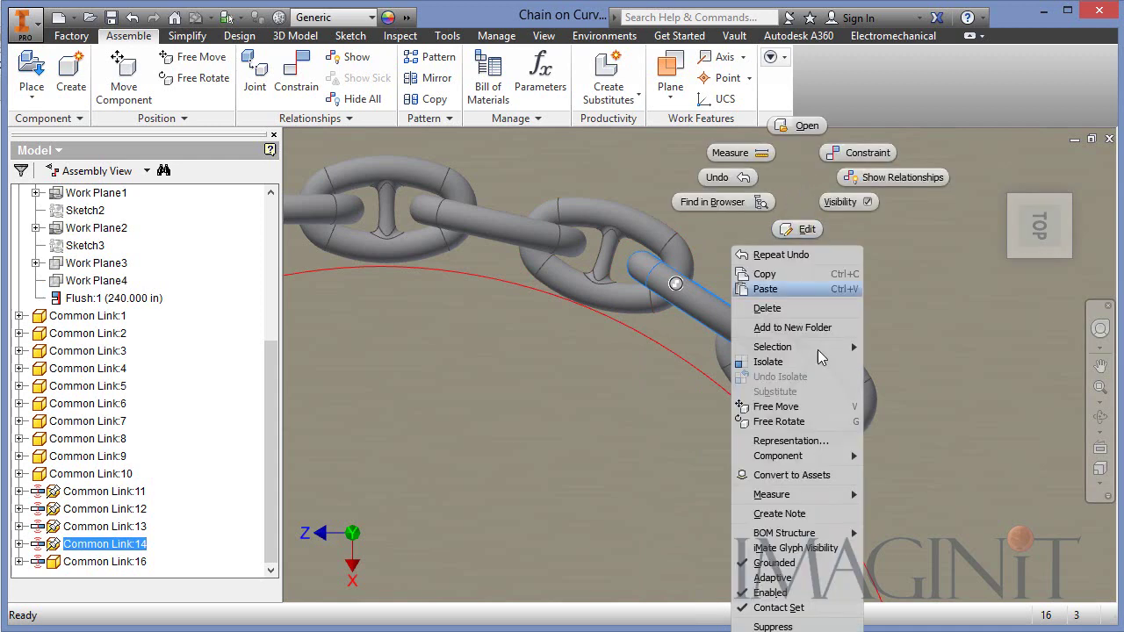
{"action": "left_click", "coordinate": [779, 565]}
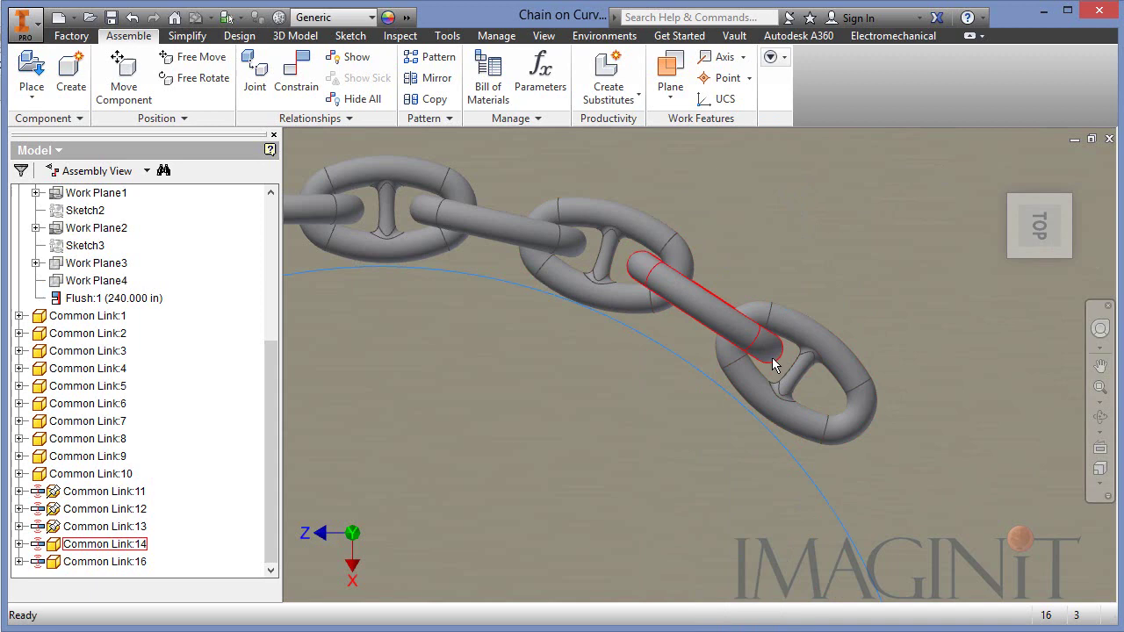
{"action": "left_click_drag", "start_coordinate": [771, 357], "coordinate": [774, 358]}
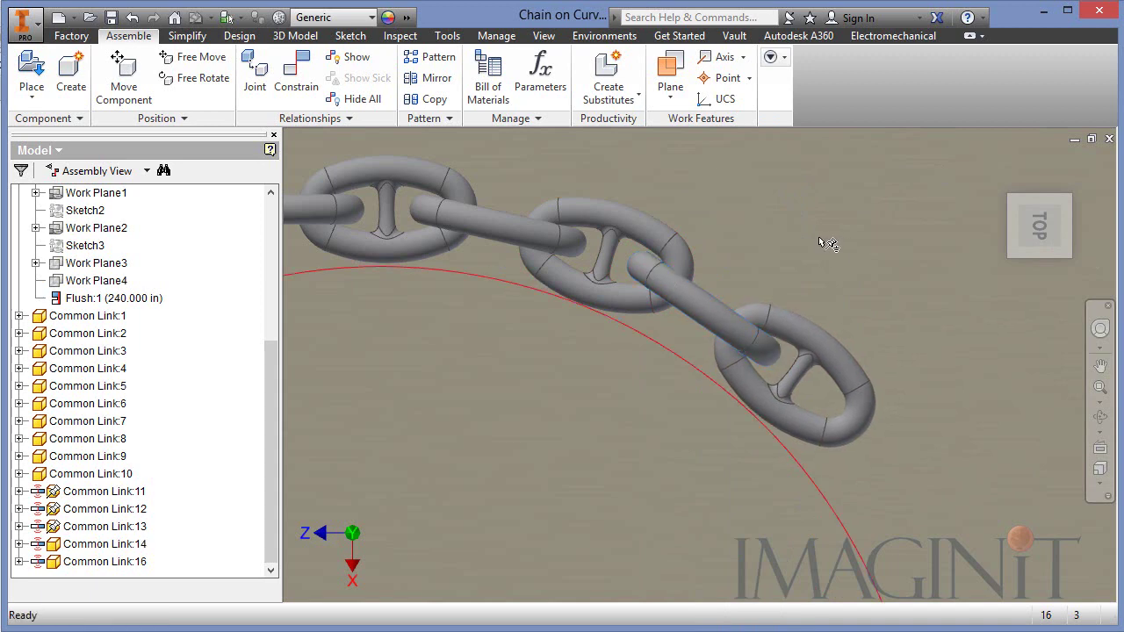
{"action": "scroll", "coordinate": [819, 237], "scroll_direction": "down", "scroll_amount": 5}
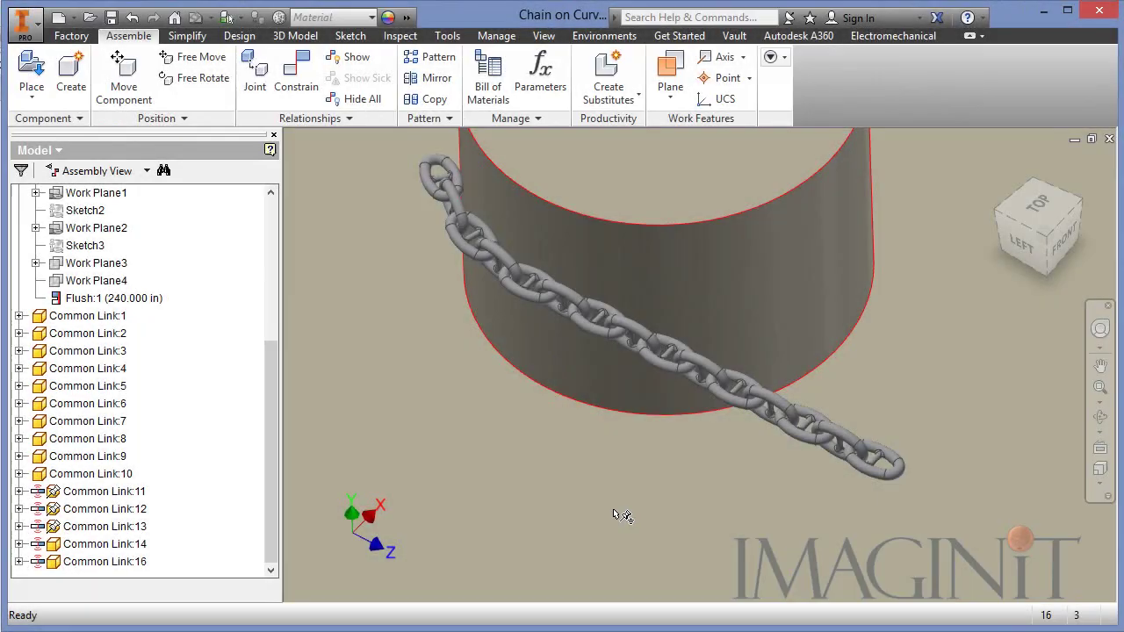
Step: Enter the Dynamic Simulation environment, declining the tutorial and closing the simulation player
{"action": "left_click", "coordinate": [604, 36]}
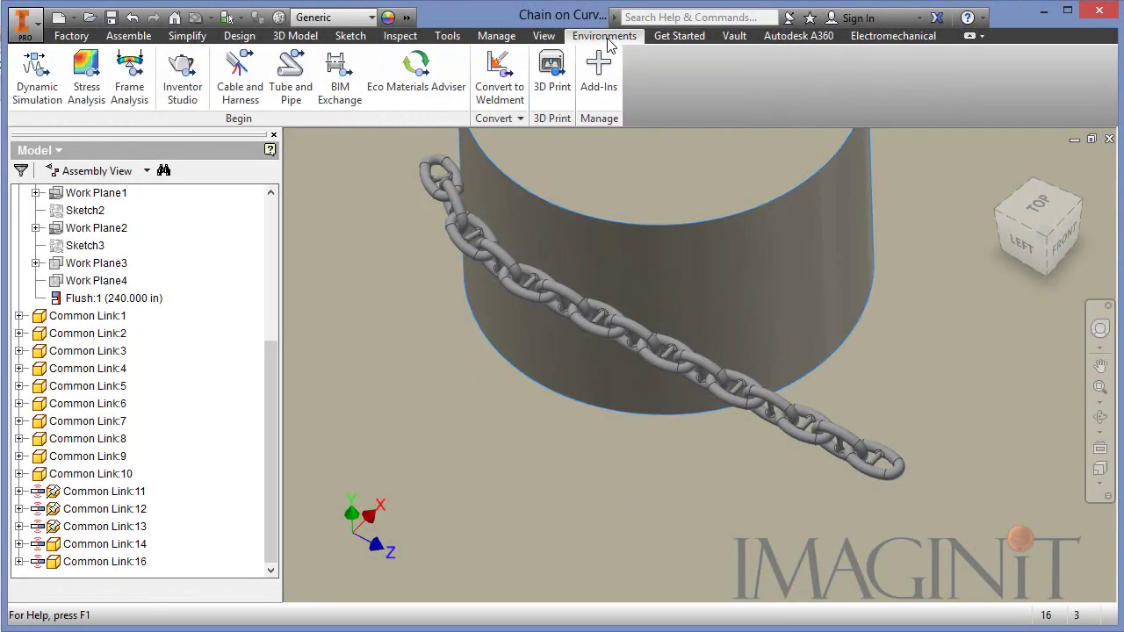
{"action": "left_click", "coordinate": [53, 97]}
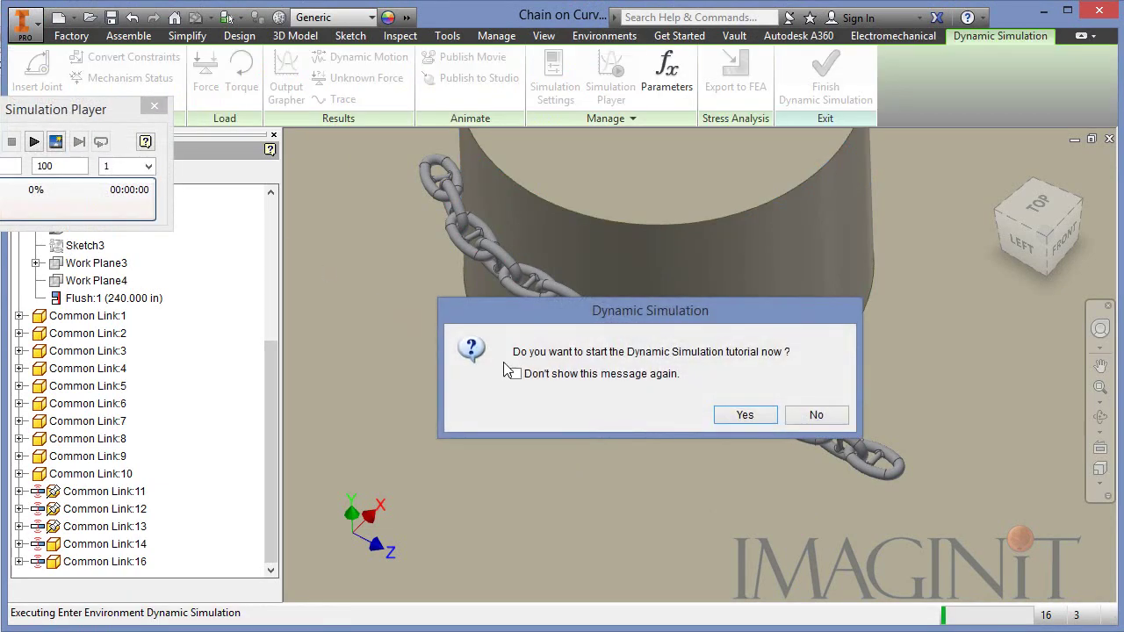
{"action": "left_click", "coordinate": [816, 415]}
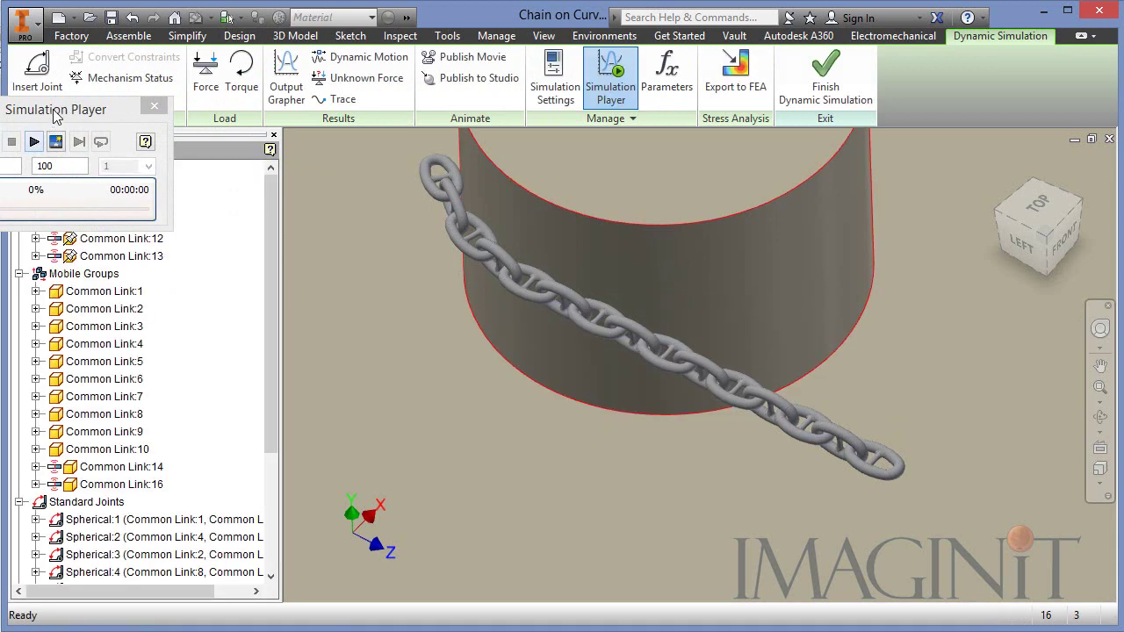
{"action": "left_click_drag", "start_coordinate": [81, 122], "coordinate": [252, 203]}
{"action": "left_click", "coordinate": [345, 204]}
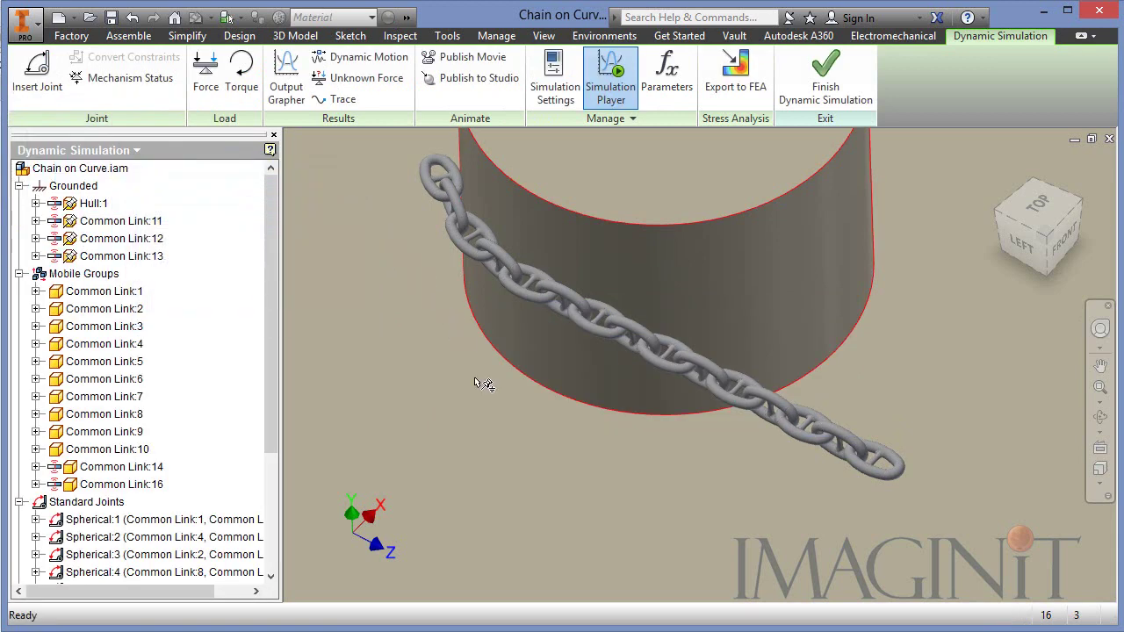
Step: Zoom and pan in for a close view of the chain links
{"action": "scroll", "coordinate": [844, 499], "scroll_direction": "up", "scroll_amount": 3}
{"action": "middle_click_drag", "start_coordinate": [823, 489], "coordinate": [735, 496]}
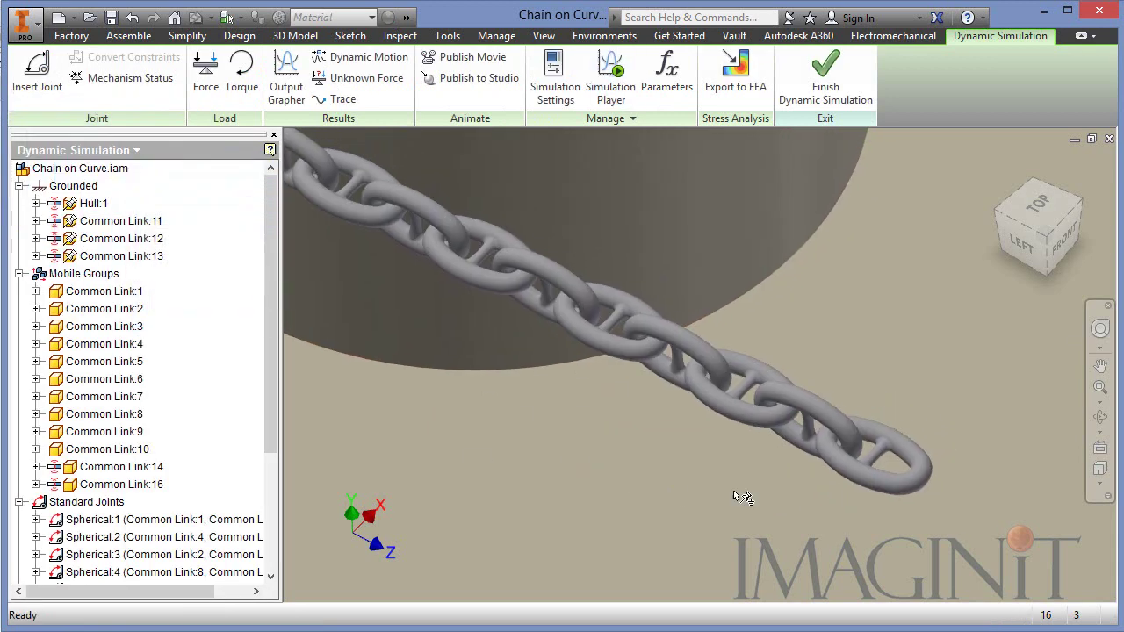
{"action": "left_click_drag", "start_coordinate": [270, 285], "coordinate": [275, 440]}
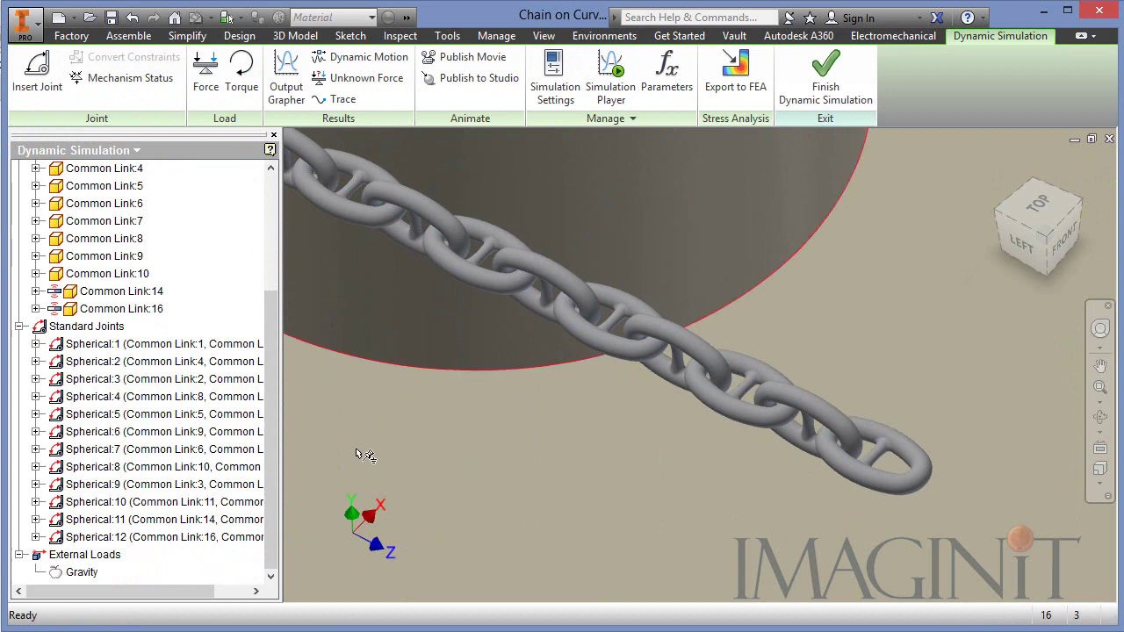
Step: Start Insert Joint and set the joint type to 3D Contact
{"action": "left_click", "coordinate": [39, 83]}
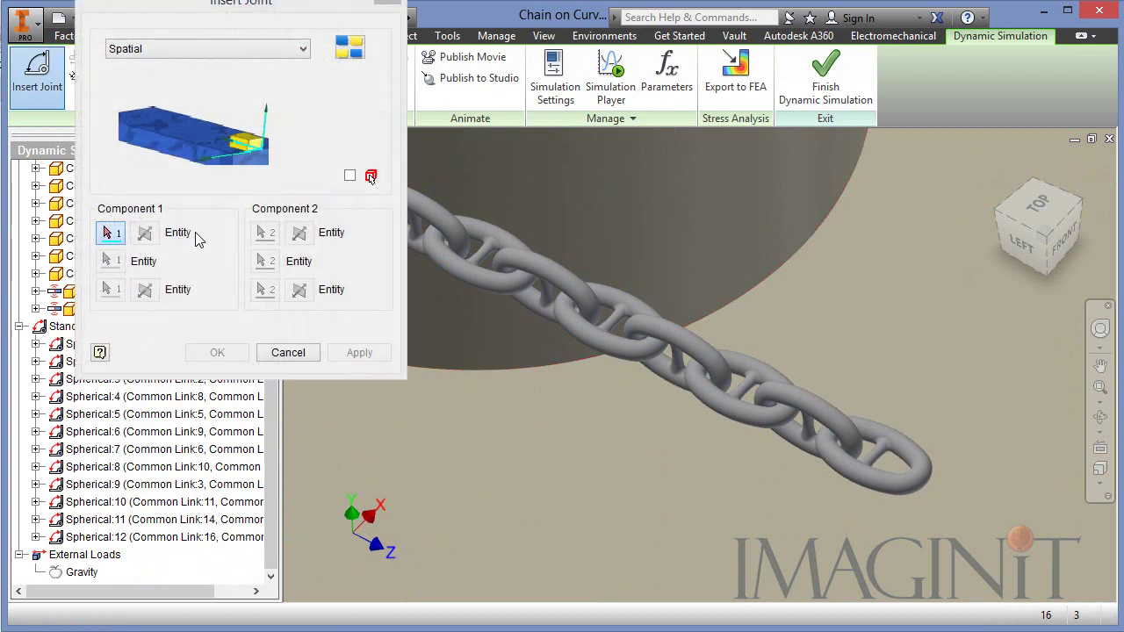
{"action": "left_click_drag", "start_coordinate": [219, 10], "coordinate": [239, 133]}
{"action": "left_click", "coordinate": [318, 175]}
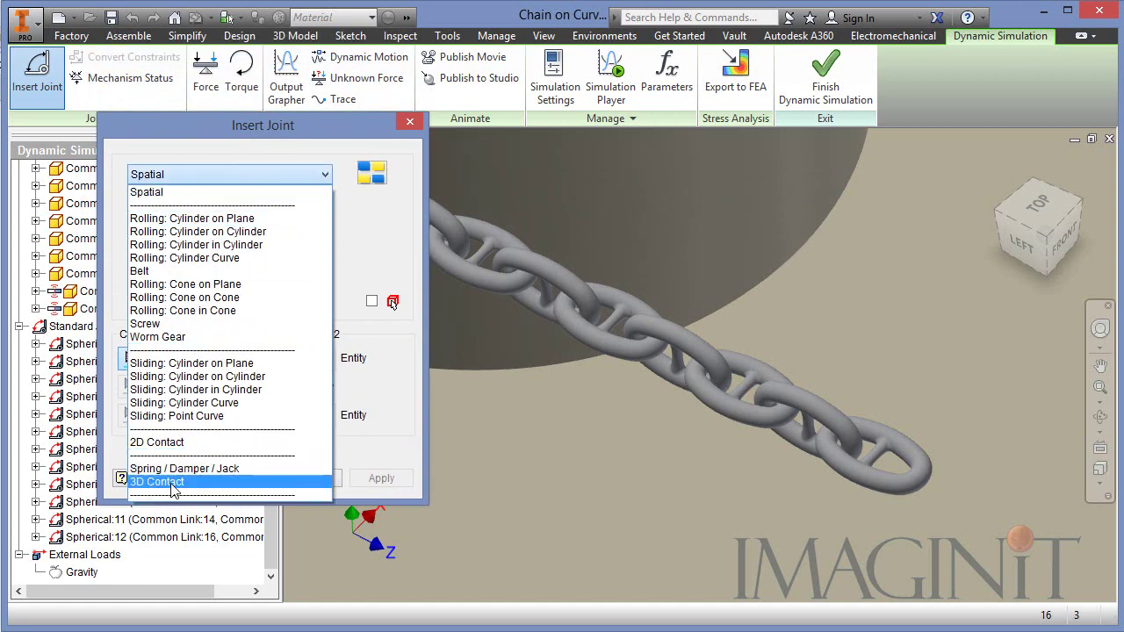
{"action": "left_click", "coordinate": [173, 489]}
Step: Apply 3D contacts between the first three pairs of adjacent chain links
{"action": "scroll", "coordinate": [844, 408], "scroll_direction": "up", "scroll_amount": 3}
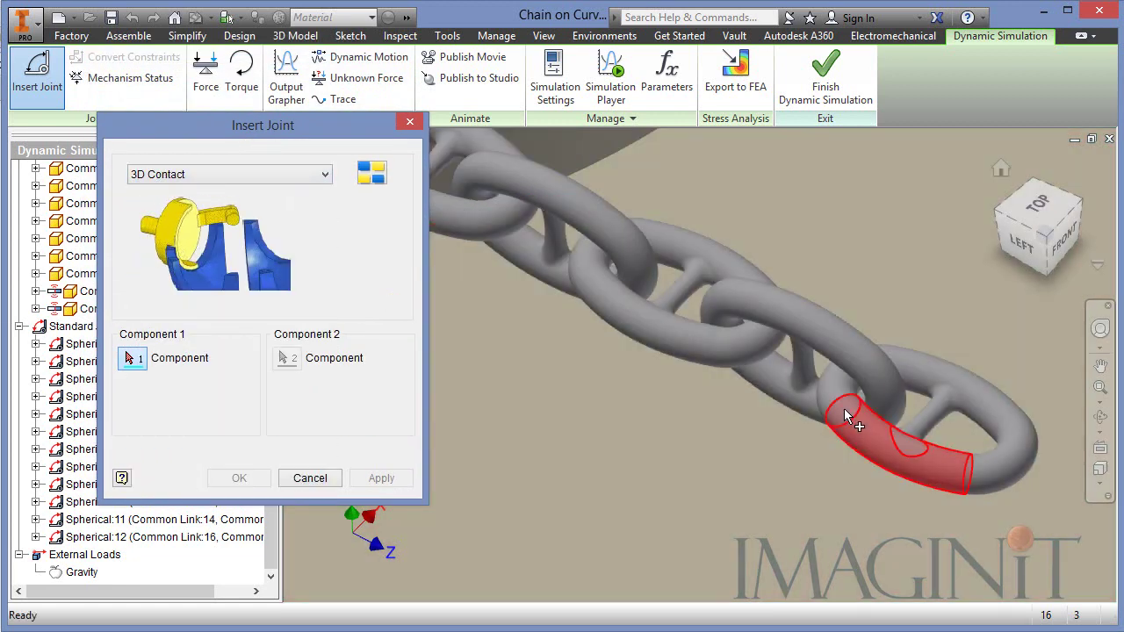
{"action": "left_click", "coordinate": [839, 399]}
{"action": "left_click", "coordinate": [878, 386]}
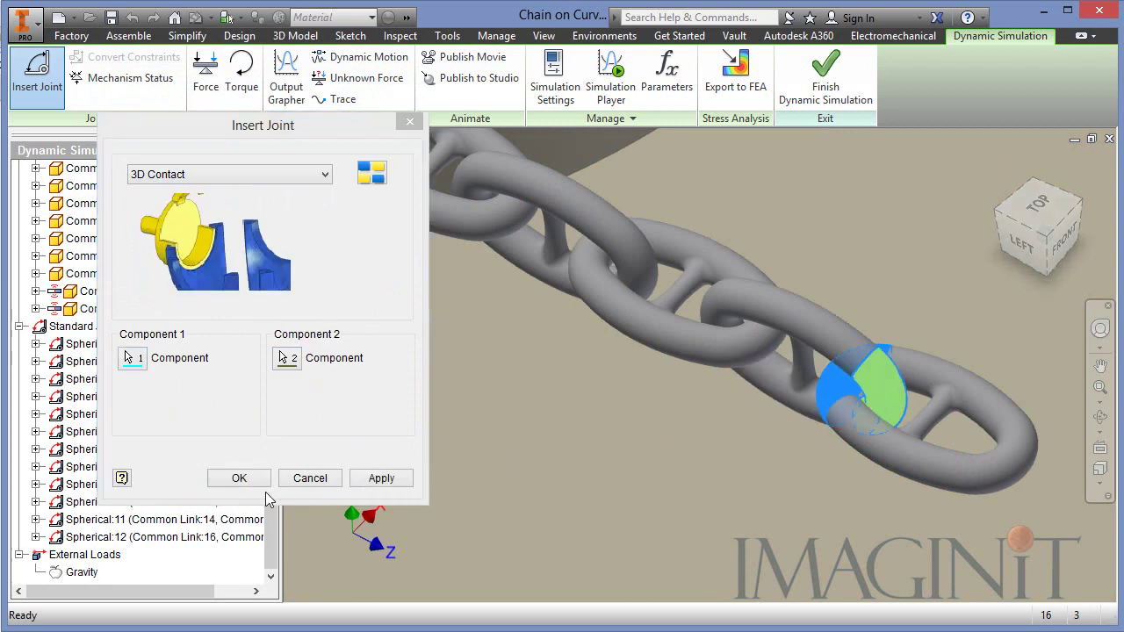
{"action": "left_click", "coordinate": [381, 479]}
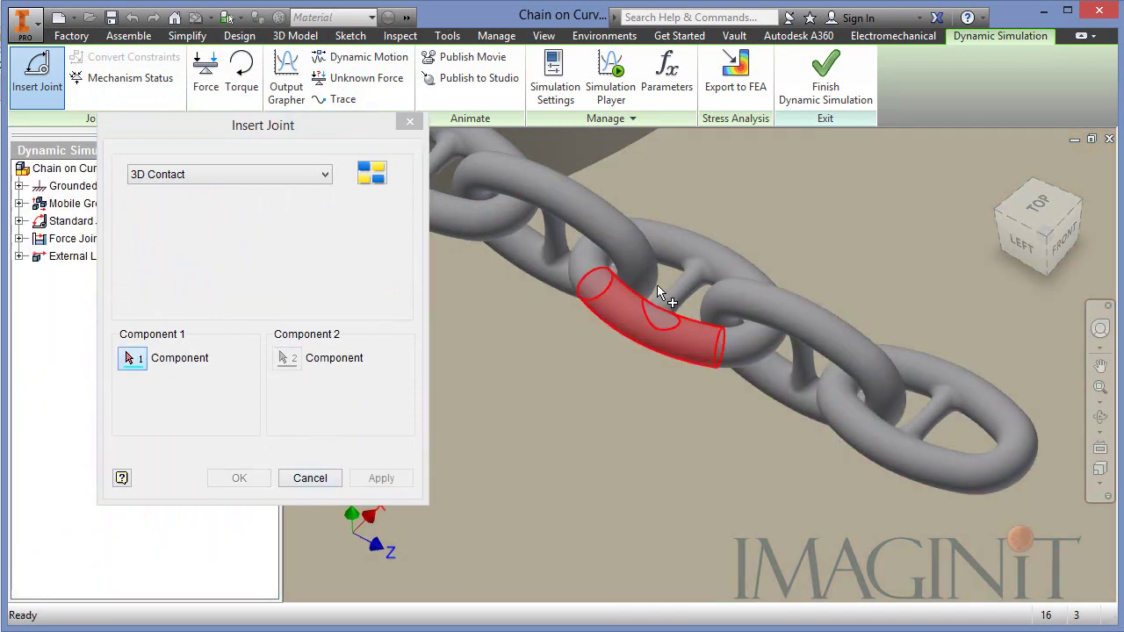
{"action": "left_click", "coordinate": [712, 316]}
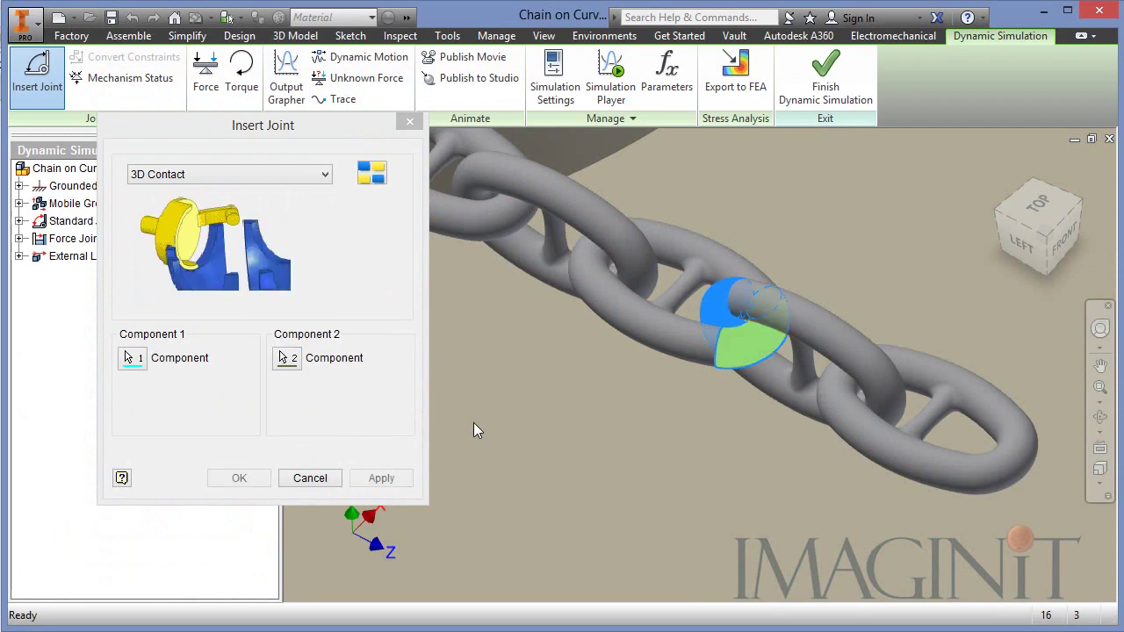
{"action": "left_click", "coordinate": [381, 479]}
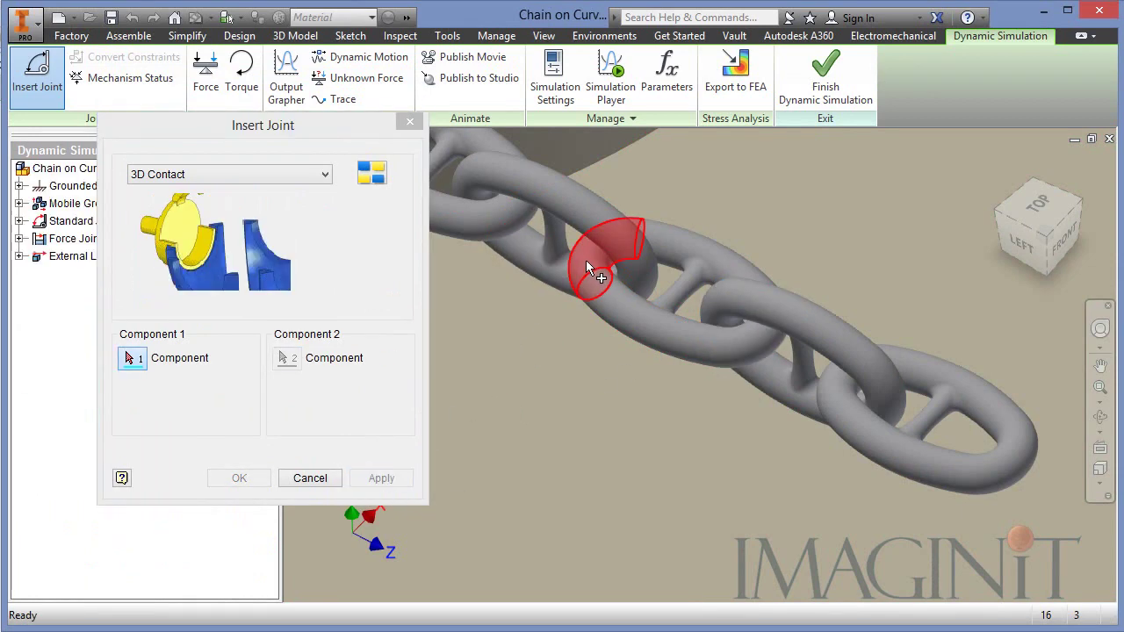
{"action": "left_click", "coordinate": [586, 260]}
{"action": "left_click", "coordinate": [638, 277]}
{"action": "left_click", "coordinate": [381, 478]}
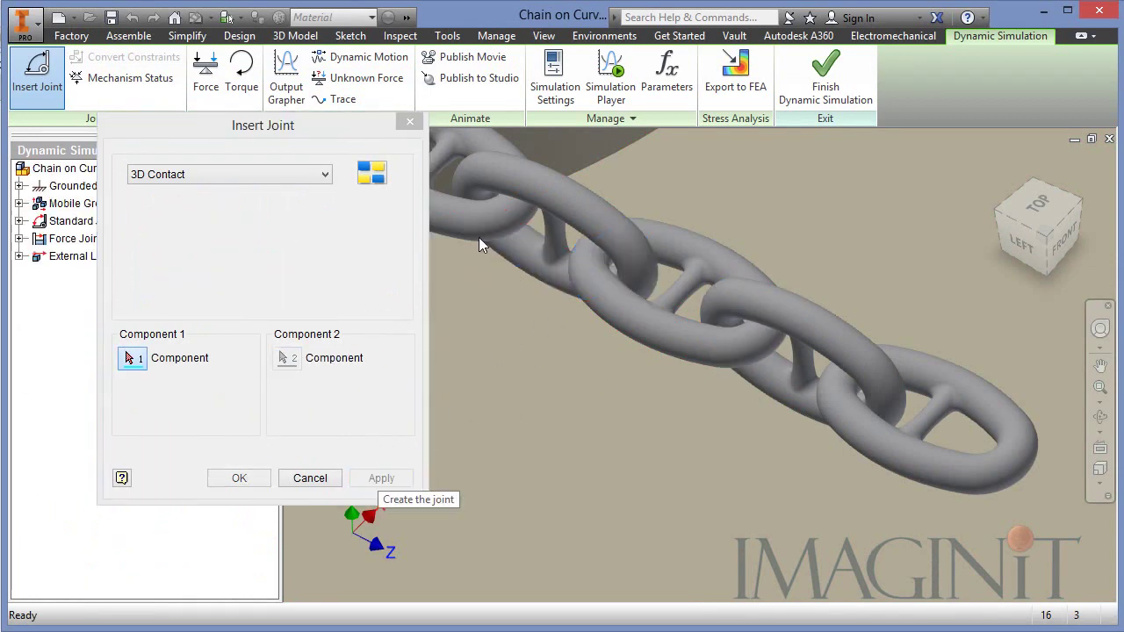
Step: Apply 3D contacts for two more neighbouring link pairs farther along the chain
{"action": "left_click", "coordinate": [470, 182]}
{"action": "left_click", "coordinate": [515, 215]}
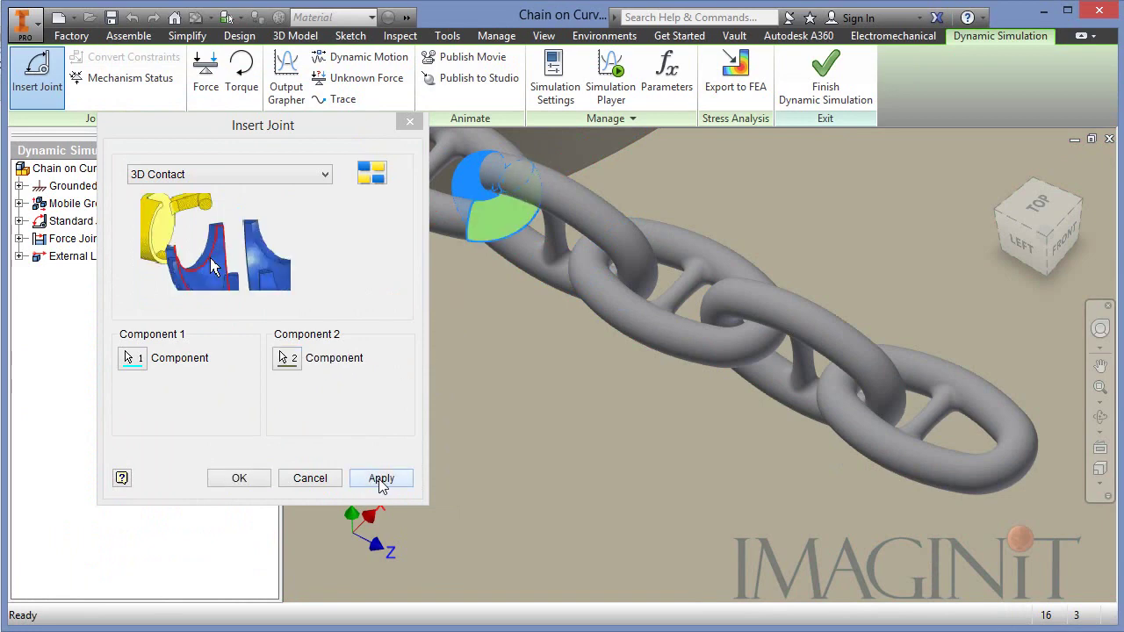
{"action": "left_click", "coordinate": [381, 478]}
{"action": "middle_click_drag", "start_coordinate": [494, 293], "coordinate": [812, 472]}
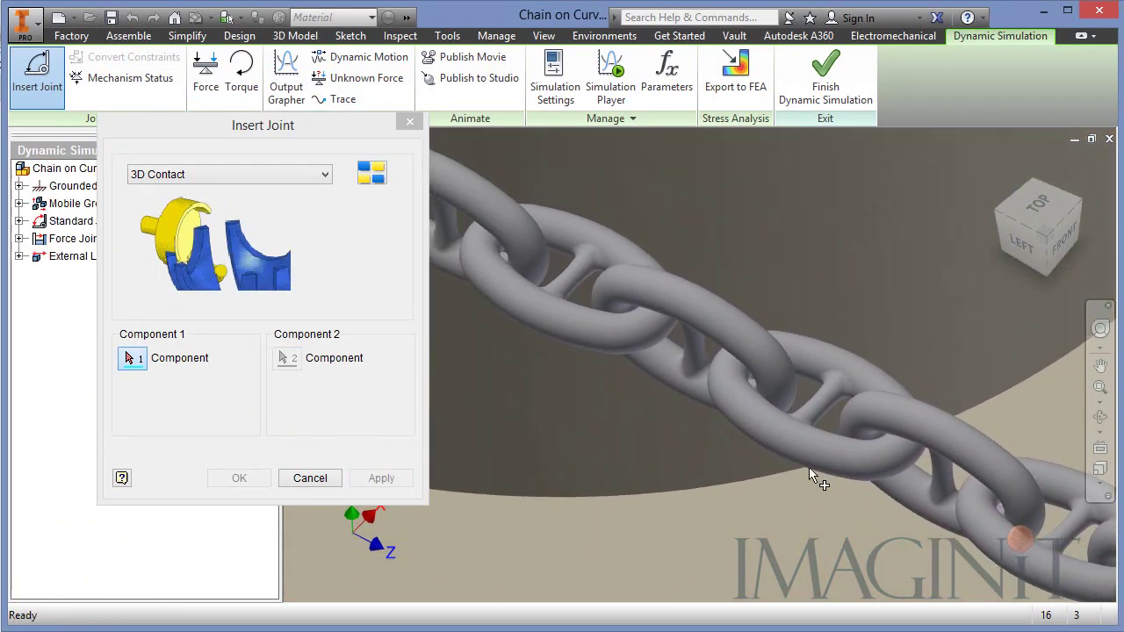
{"action": "left_click", "coordinate": [736, 389]}
{"action": "left_click", "coordinate": [784, 397]}
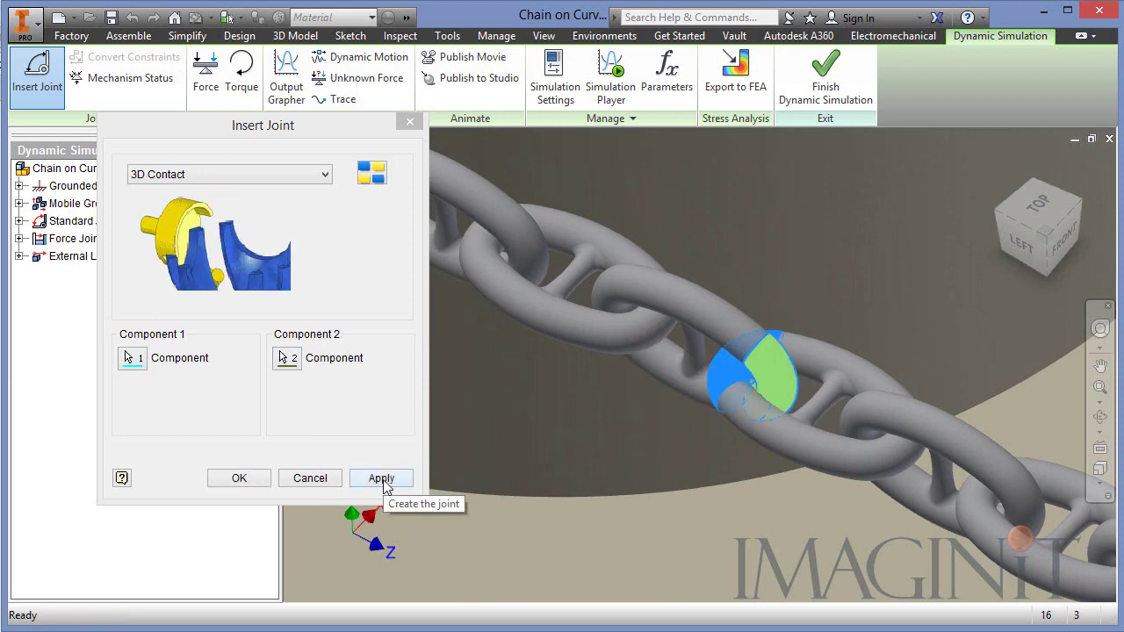
{"action": "left_click", "coordinate": [374, 483]}
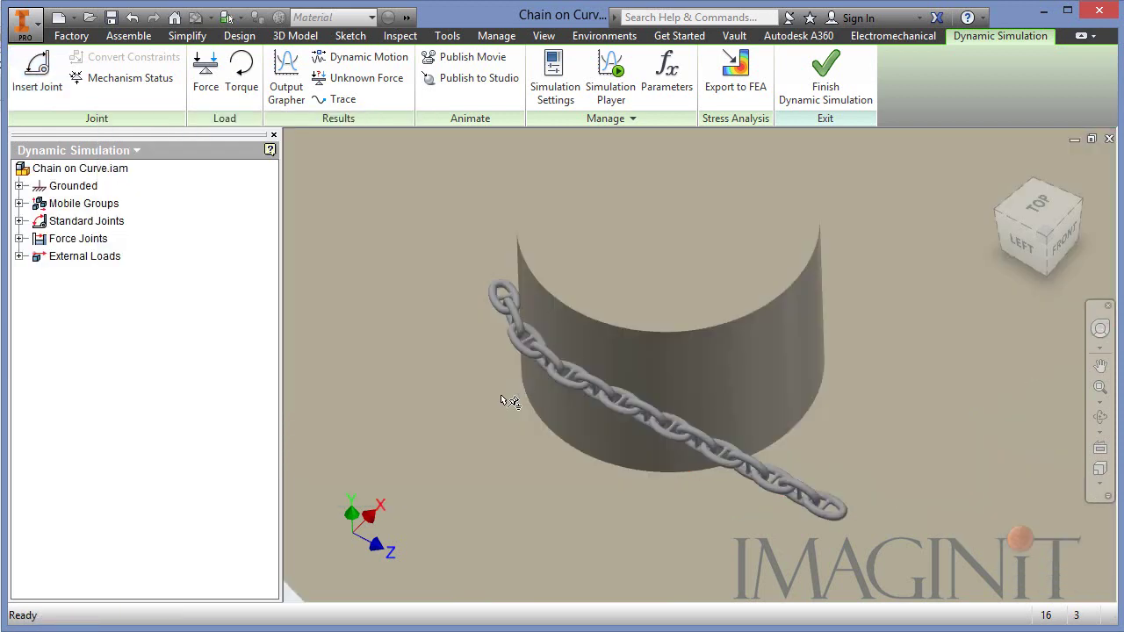
Step: Create 3D contacts between the cylinder and the chain's end link and its neighbour
{"action": "left_click", "coordinate": [41, 75]}
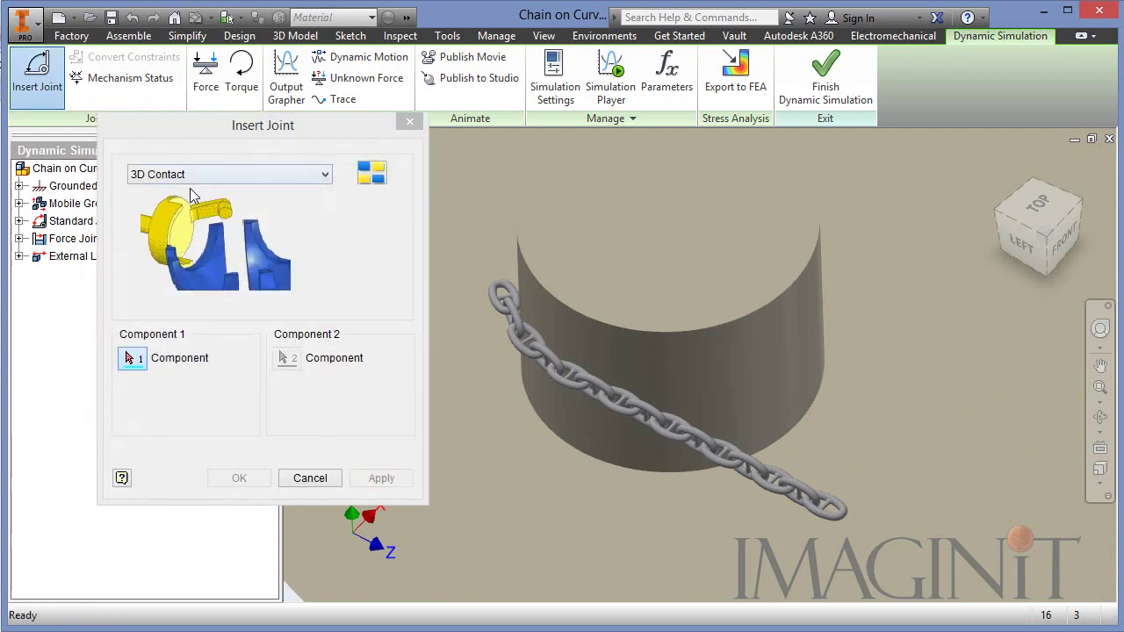
{"action": "scroll", "coordinate": [832, 552], "scroll_direction": "down", "scroll_amount": 5}
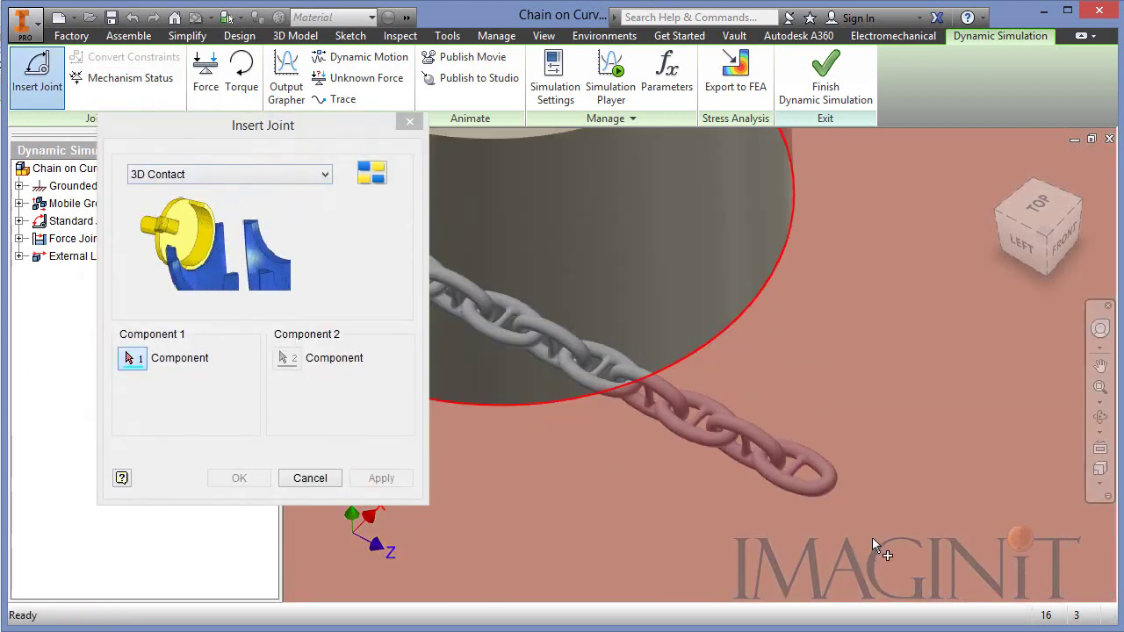
{"action": "scroll", "coordinate": [878, 439], "scroll_direction": "up", "scroll_amount": 5}
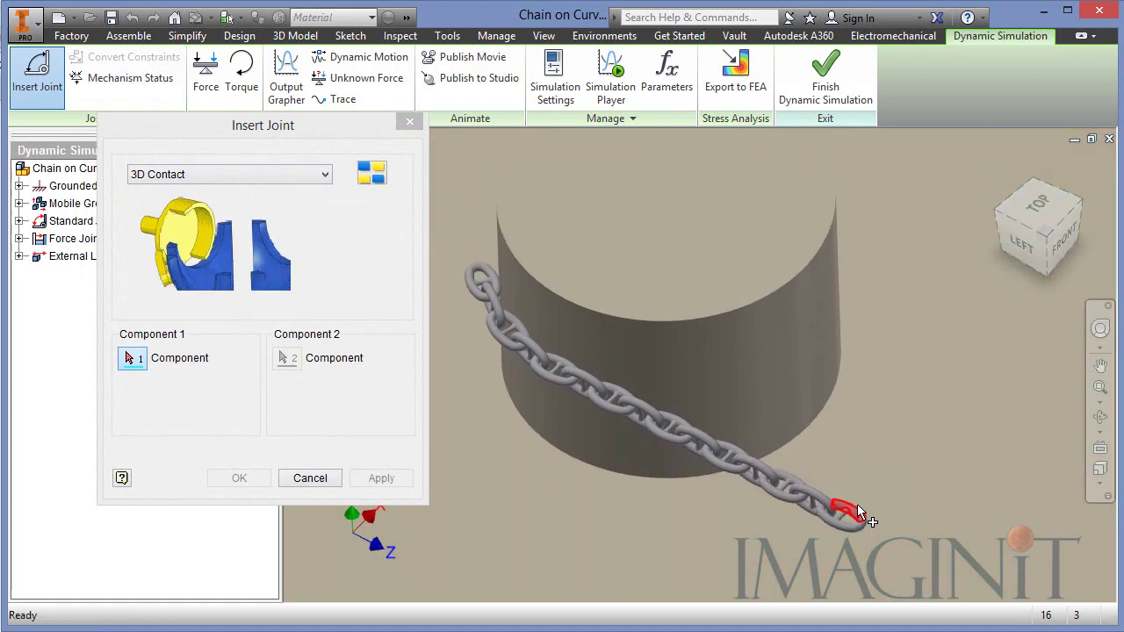
{"action": "left_click", "coordinate": [854, 511]}
{"action": "left_click", "coordinate": [755, 349]}
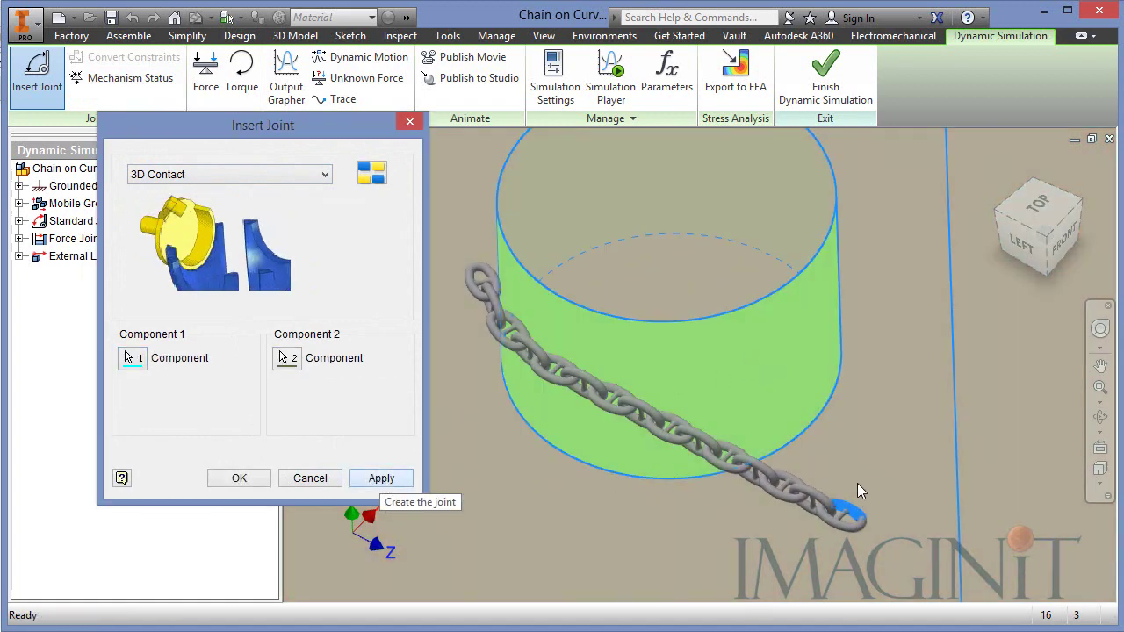
{"action": "left_click", "coordinate": [819, 486]}
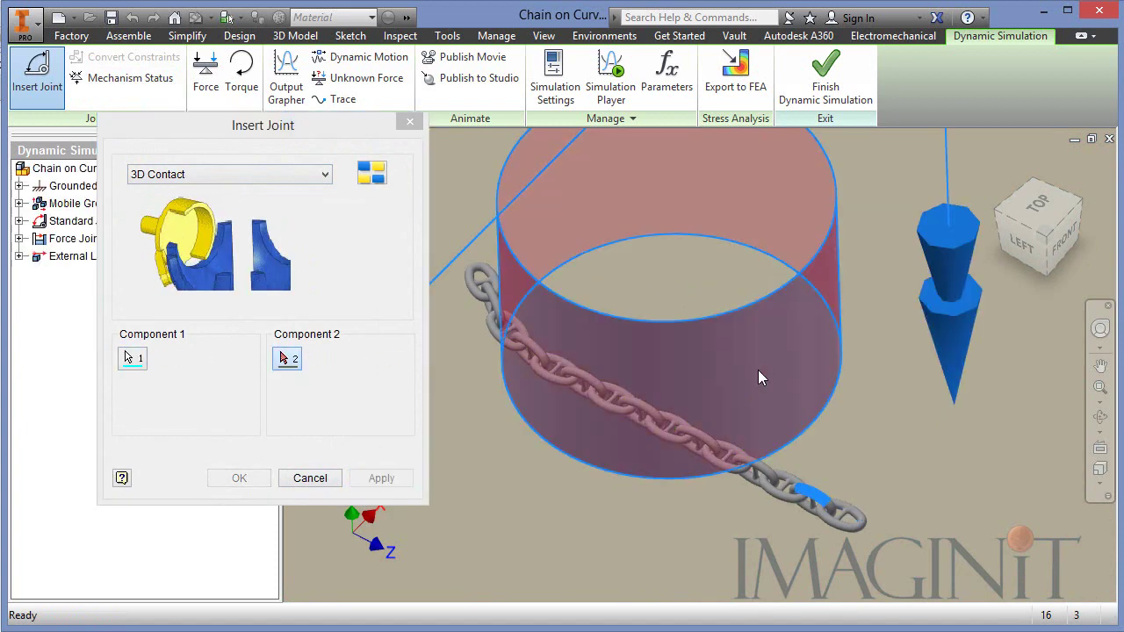
{"action": "left_click", "coordinate": [760, 372]}
{"action": "left_click", "coordinate": [381, 478]}
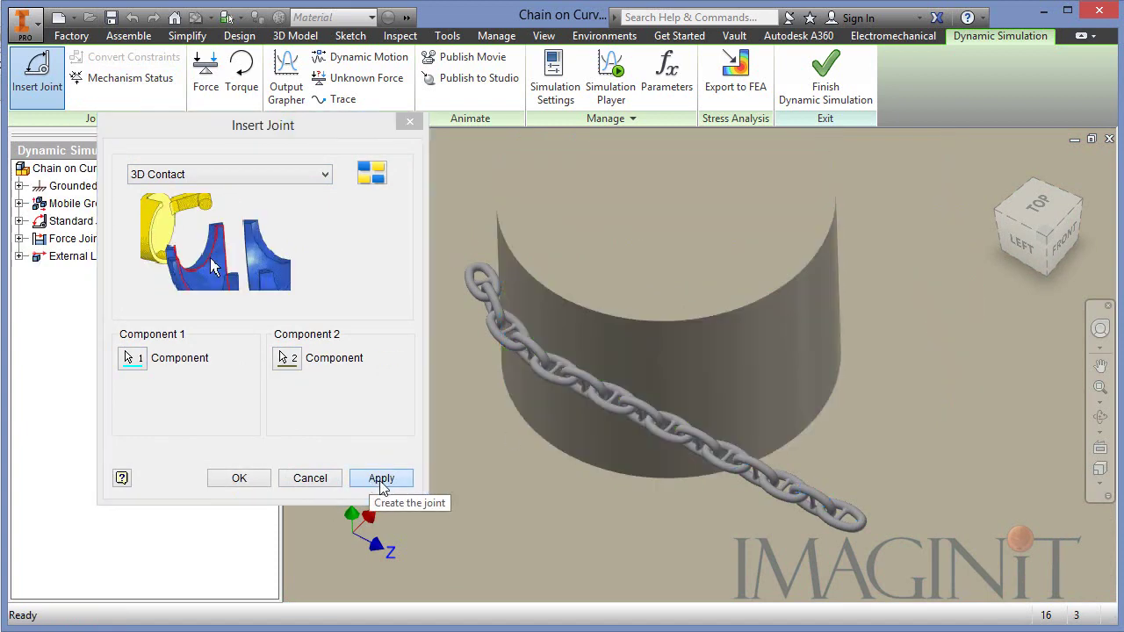
Step: Add cylinder 3D contacts for the next three lower chain links
{"action": "left_click", "coordinate": [795, 480]}
{"action": "left_click", "coordinate": [760, 410]}
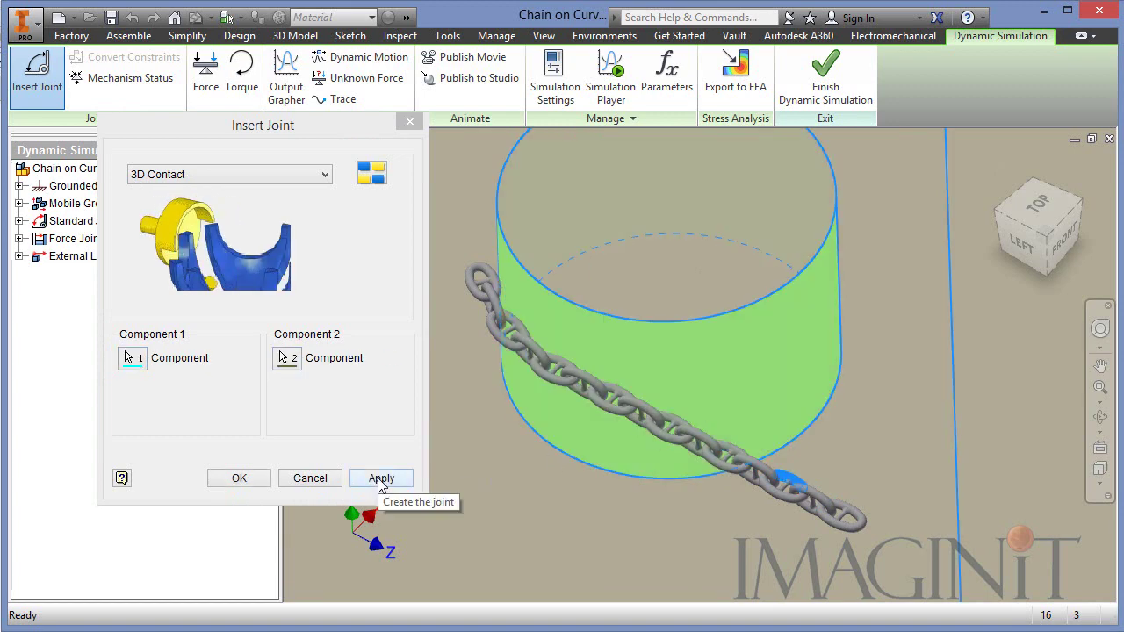
{"action": "left_click", "coordinate": [379, 481]}
{"action": "left_click", "coordinate": [763, 472]}
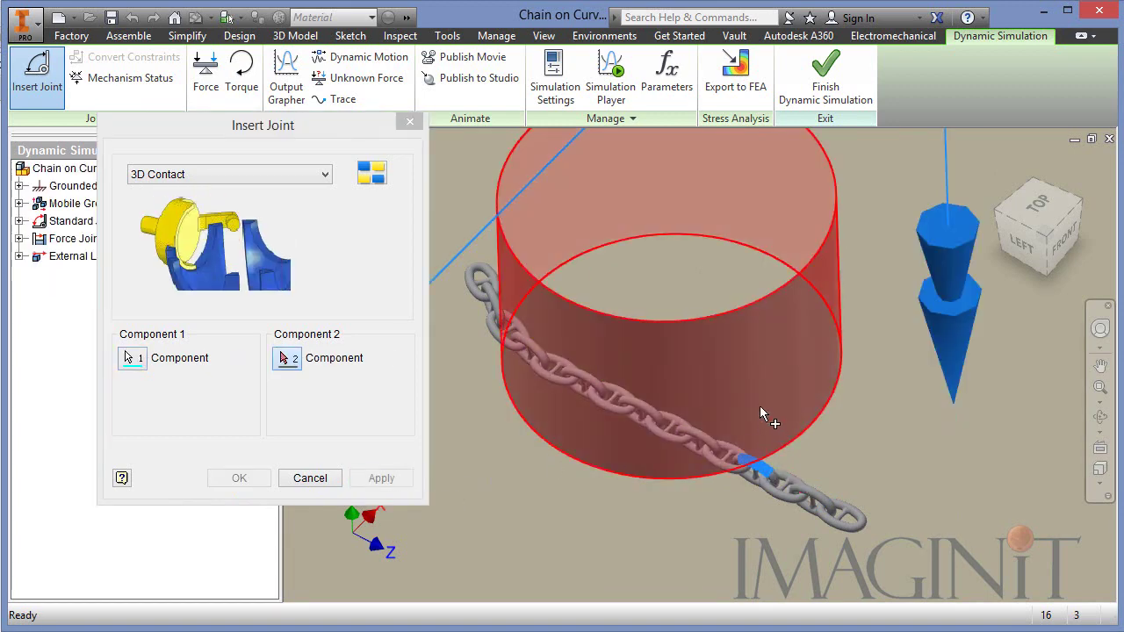
{"action": "left_click", "coordinate": [755, 413]}
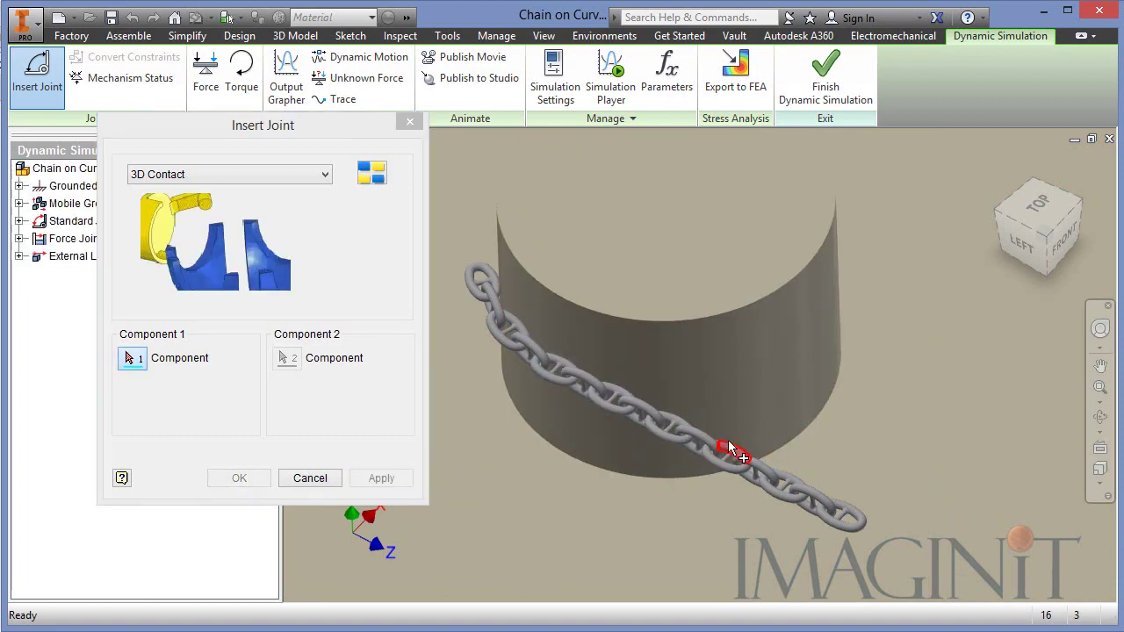
{"action": "left_click", "coordinate": [734, 439]}
{"action": "left_click", "coordinate": [664, 408]}
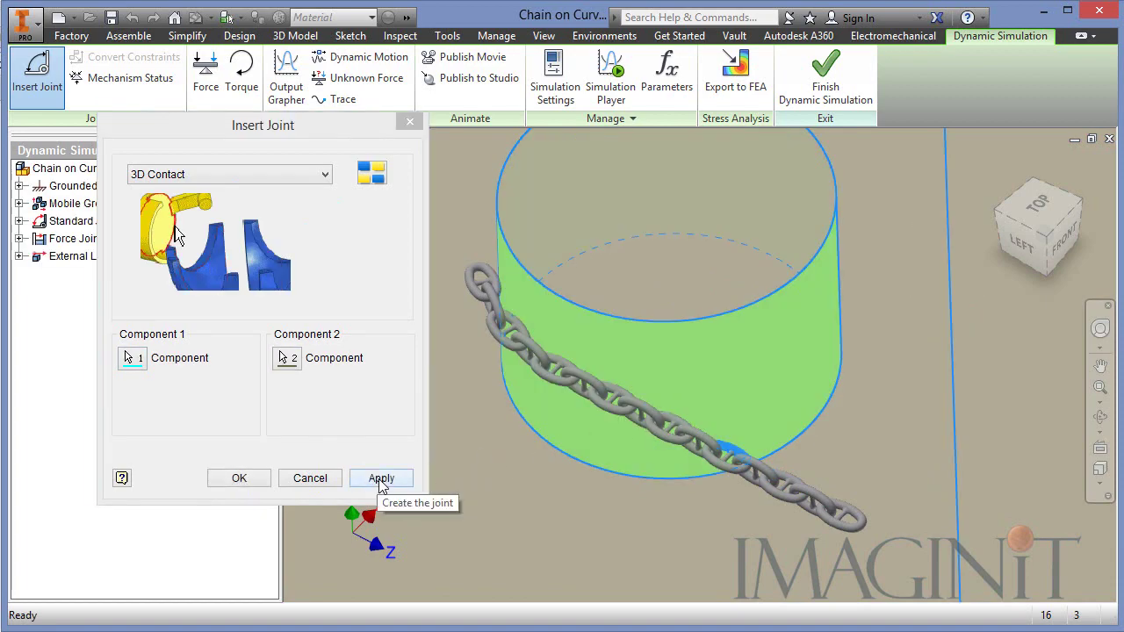
{"action": "left_click", "coordinate": [381, 478]}
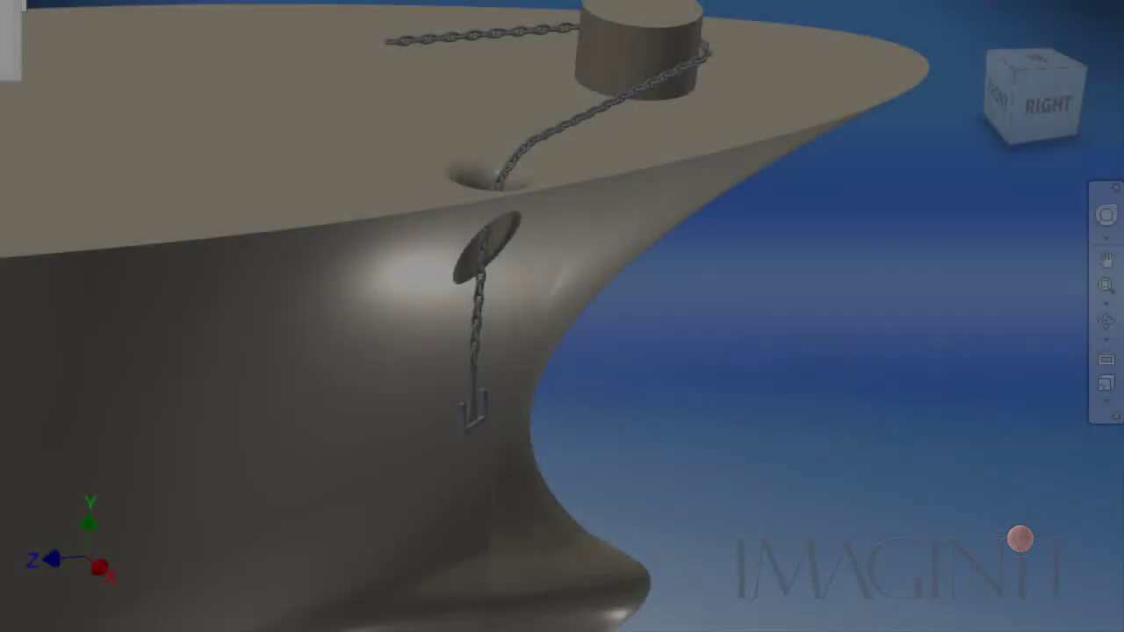